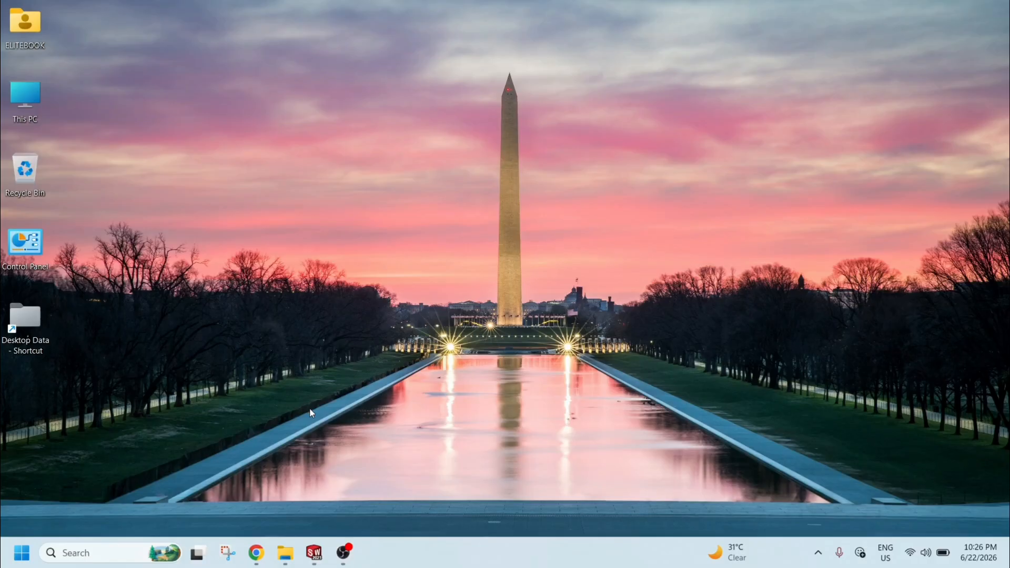
# Open SOLIDWORKS and create a new Part document.
pyautogui.click(313, 550)
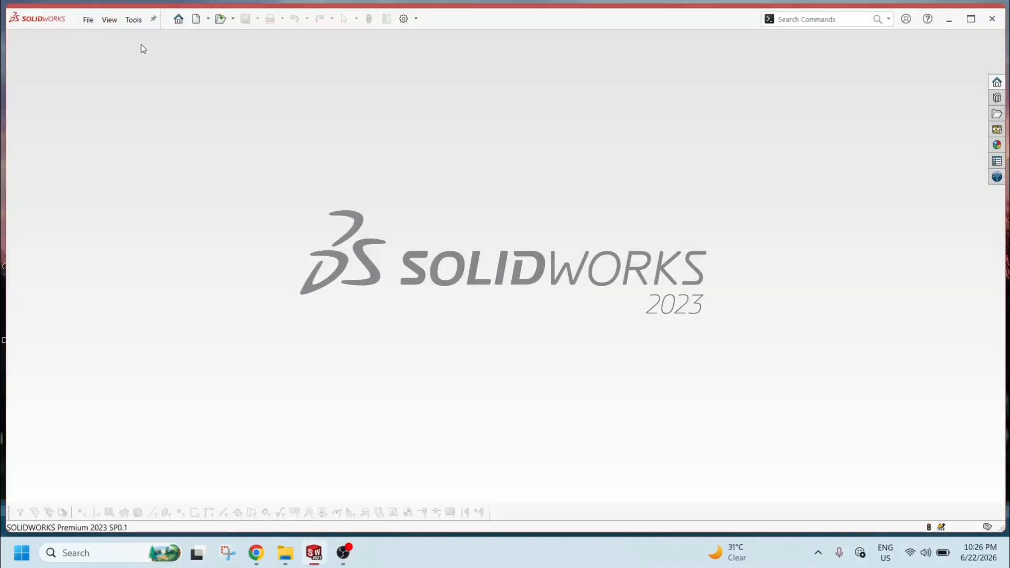
pyautogui.click(86, 20)
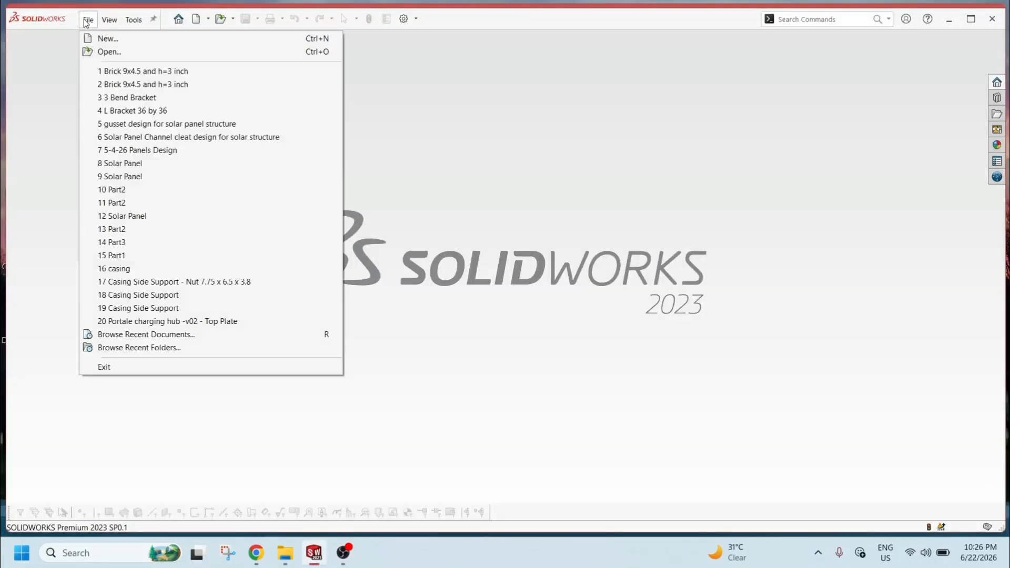
pyautogui.click(100, 40)
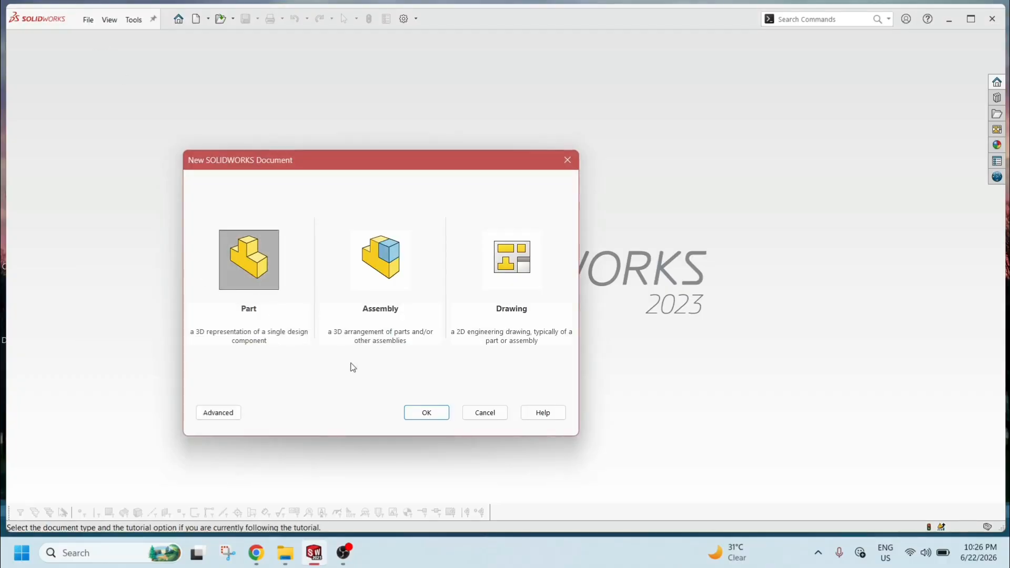
pyautogui.click(414, 418)
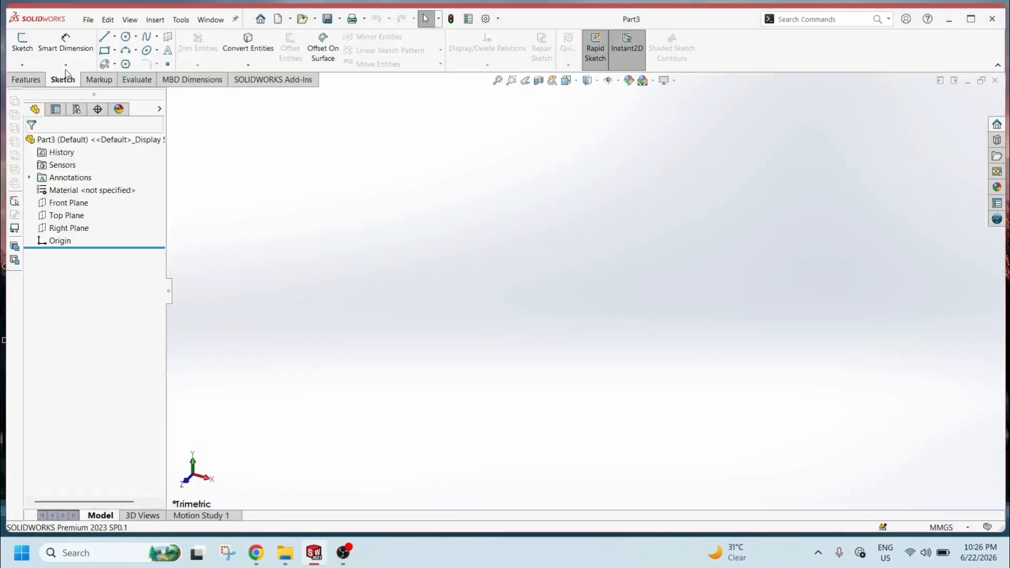
# Start a sketch on the Front Plane and draw a corner rectangle about 61 mm wide and 29 mm tall.
pyautogui.click(19, 53)
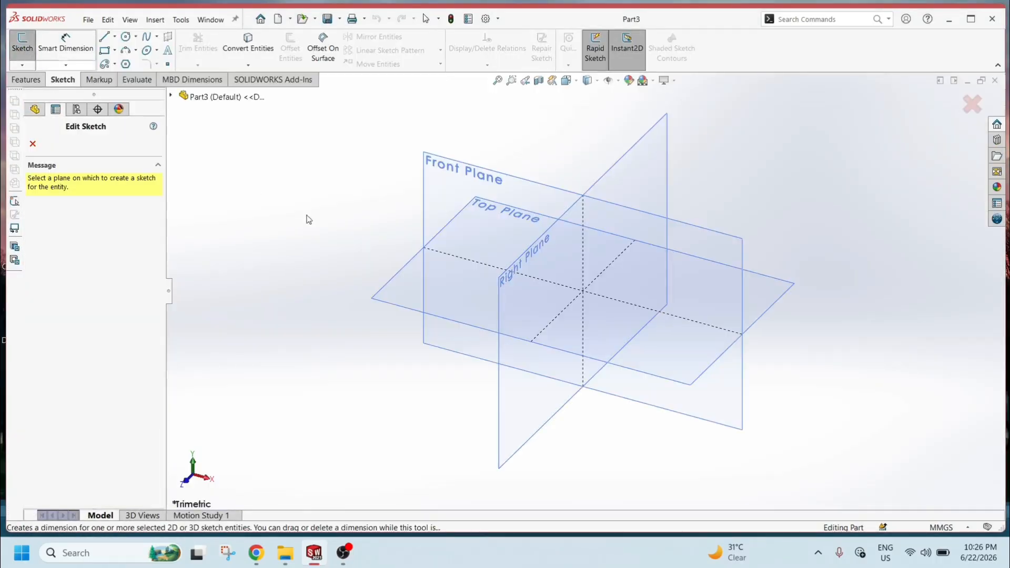
pyautogui.click(462, 194)
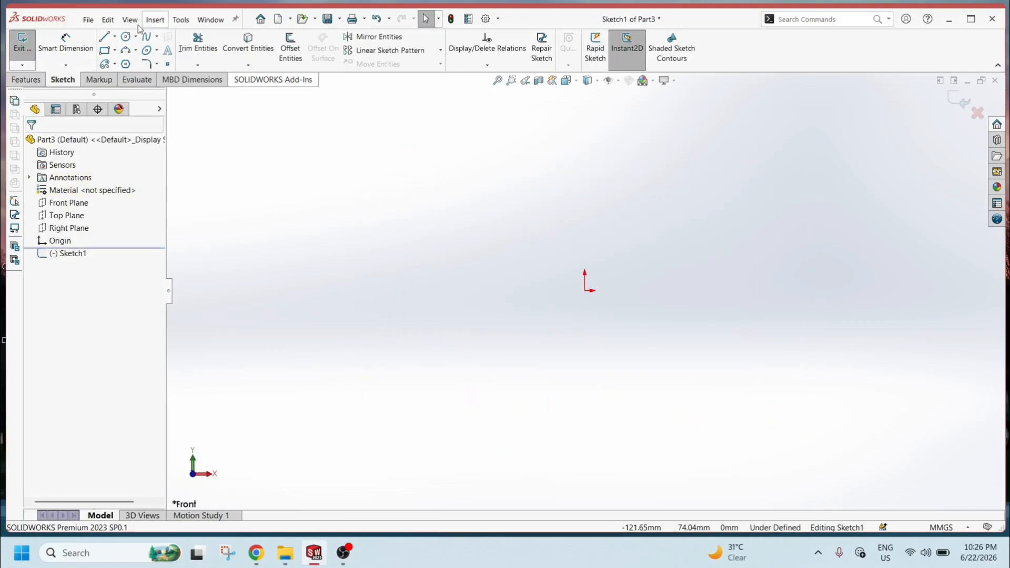
pyautogui.click(106, 51)
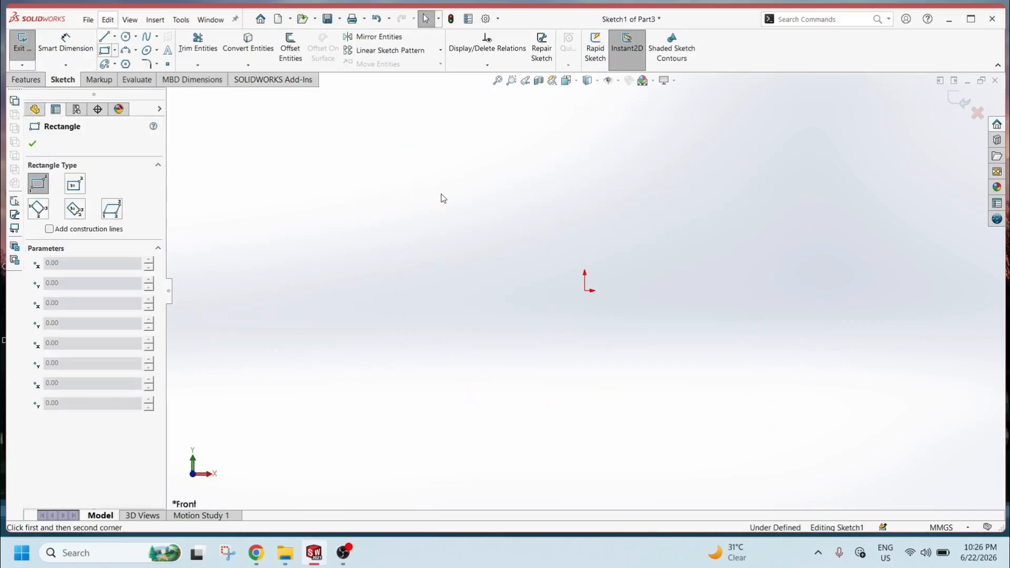
pyautogui.click(421, 185)
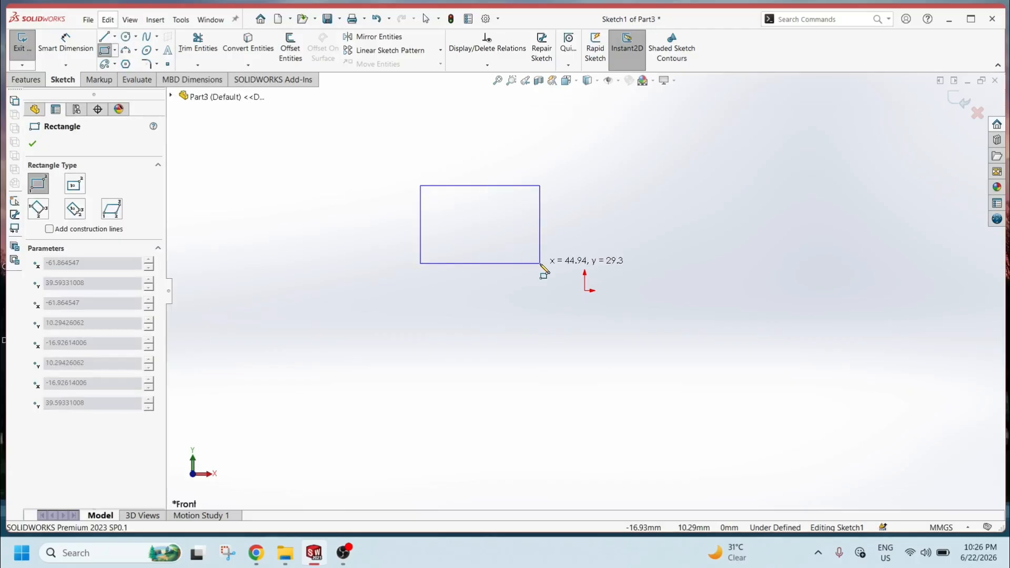
pyautogui.click(540, 263)
pyautogui.press('Escape')
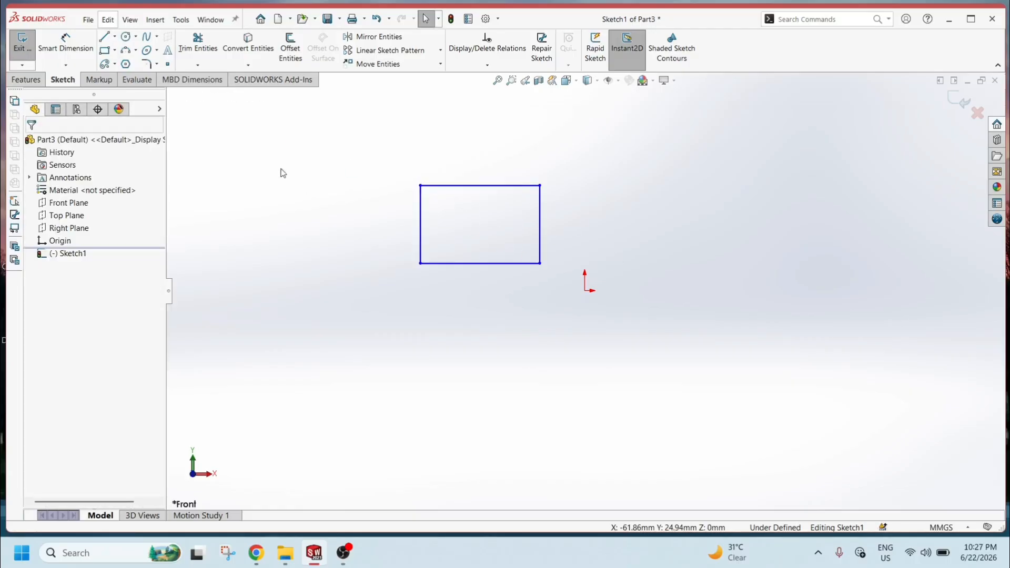
# Dimension the rectangle's height to 40 mm and its width to 100 mm.
pyautogui.click(65, 39)
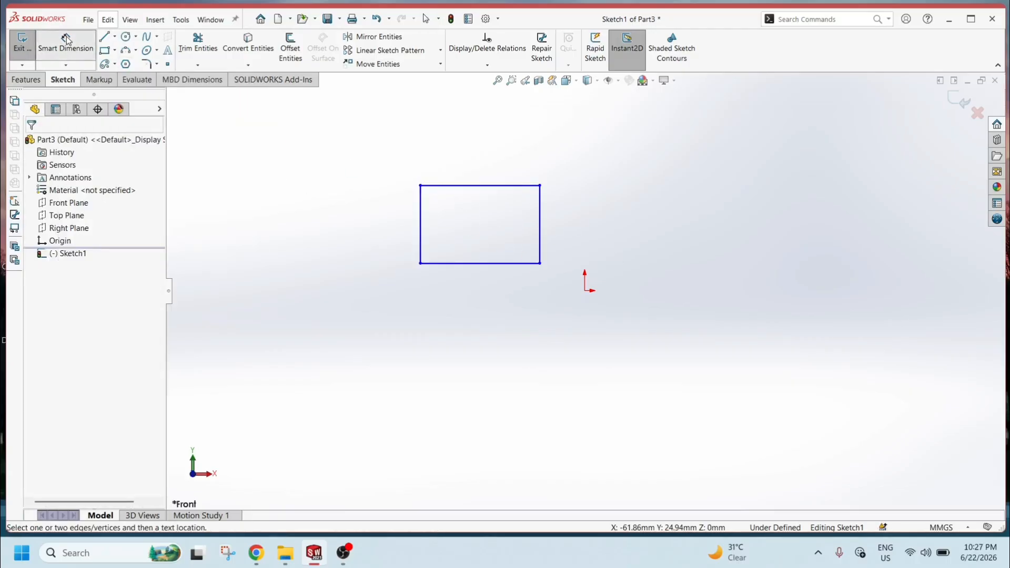
pyautogui.click(421, 216)
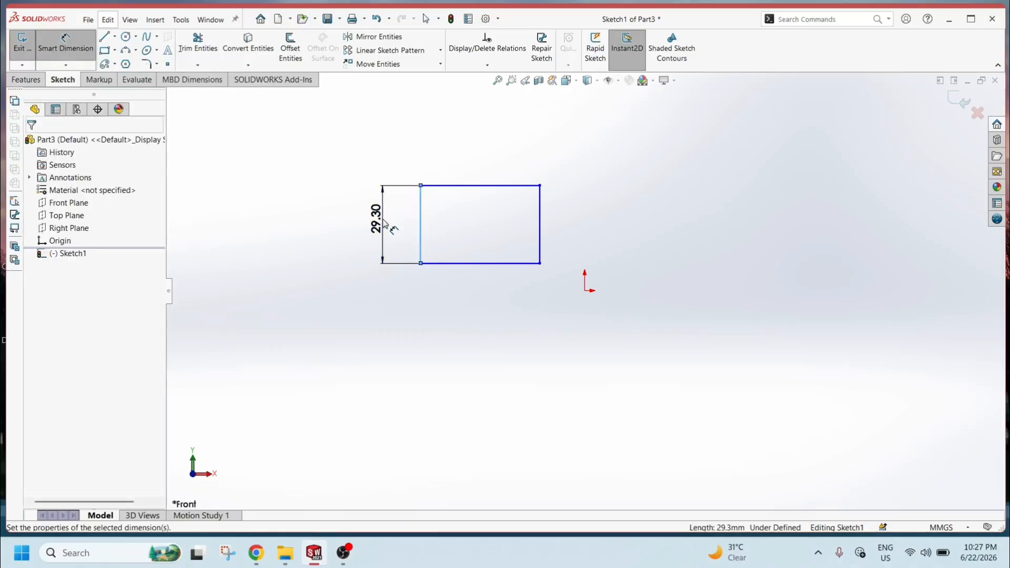
pyautogui.click(383, 223)
pyautogui.write('40')
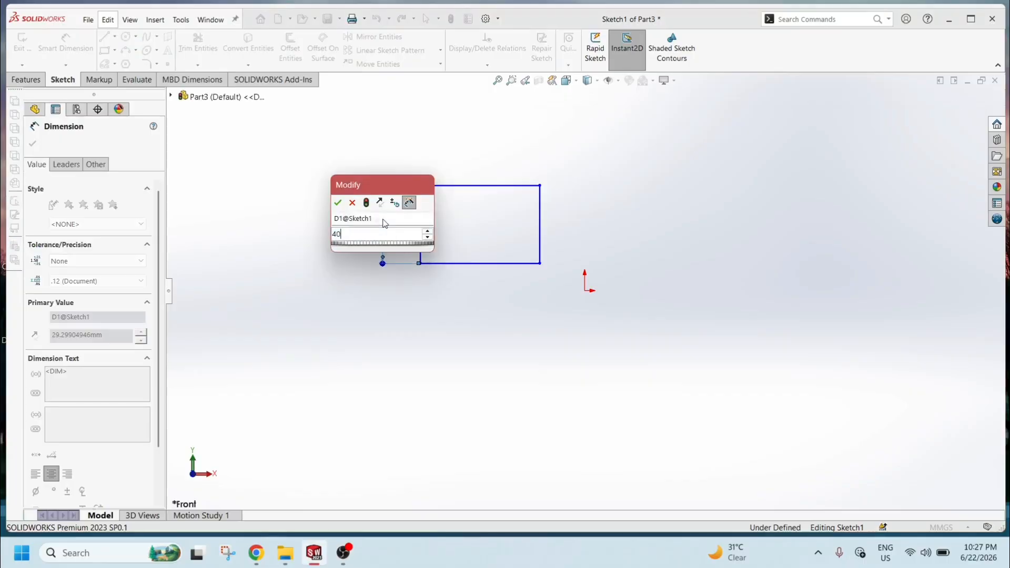
pyautogui.press('Return')
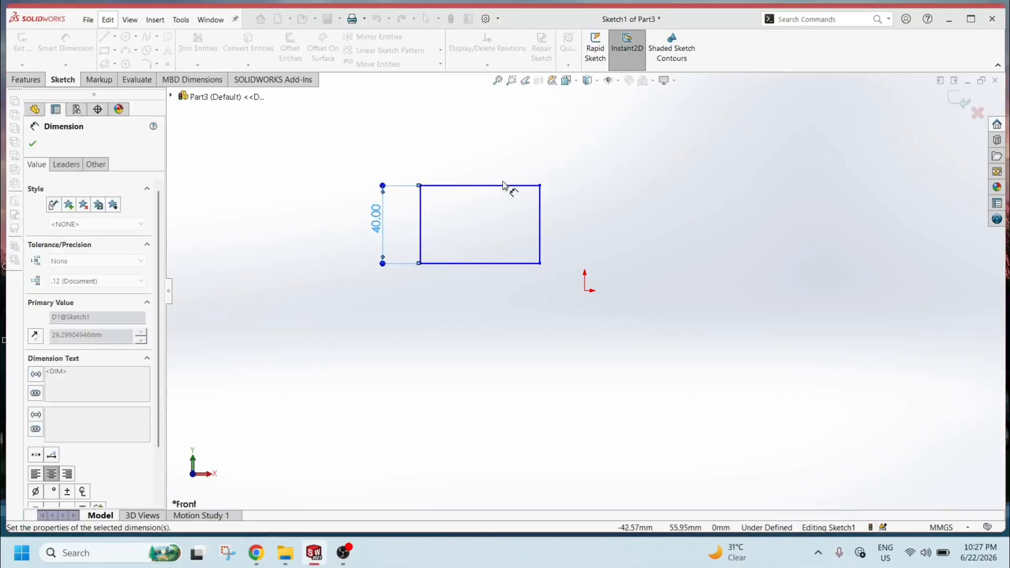
pyautogui.click(502, 185)
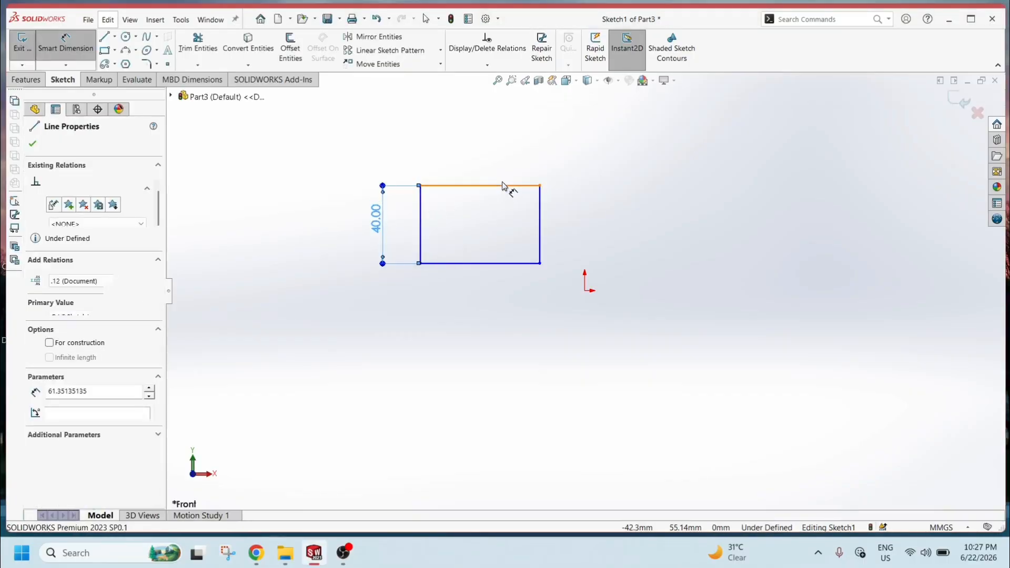
pyautogui.click(498, 165)
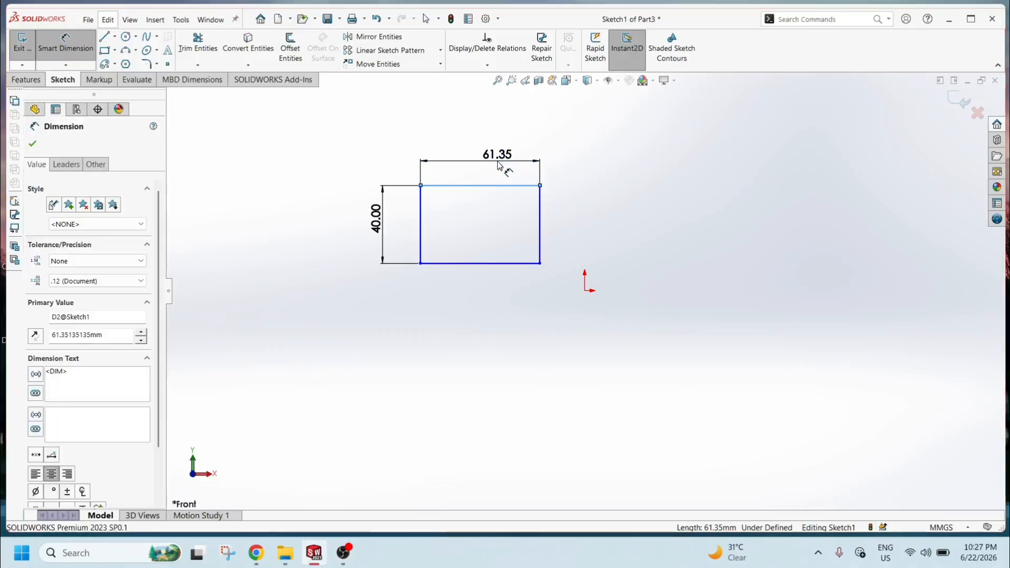
pyautogui.write('100')
pyautogui.press('Return')
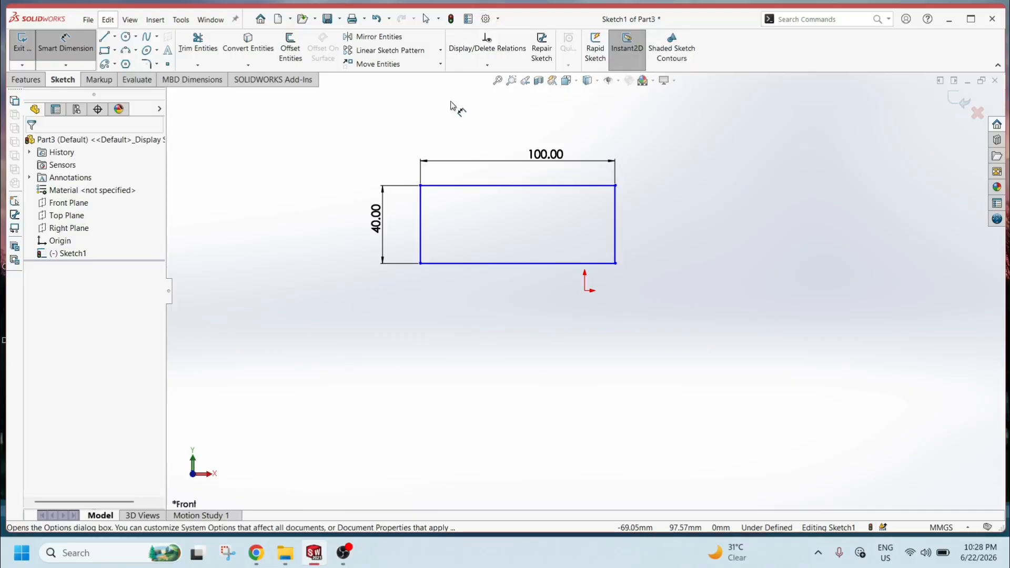
# Enable on-screen numeric input on entity creation in the sketch system options.
pyautogui.click(485, 19)
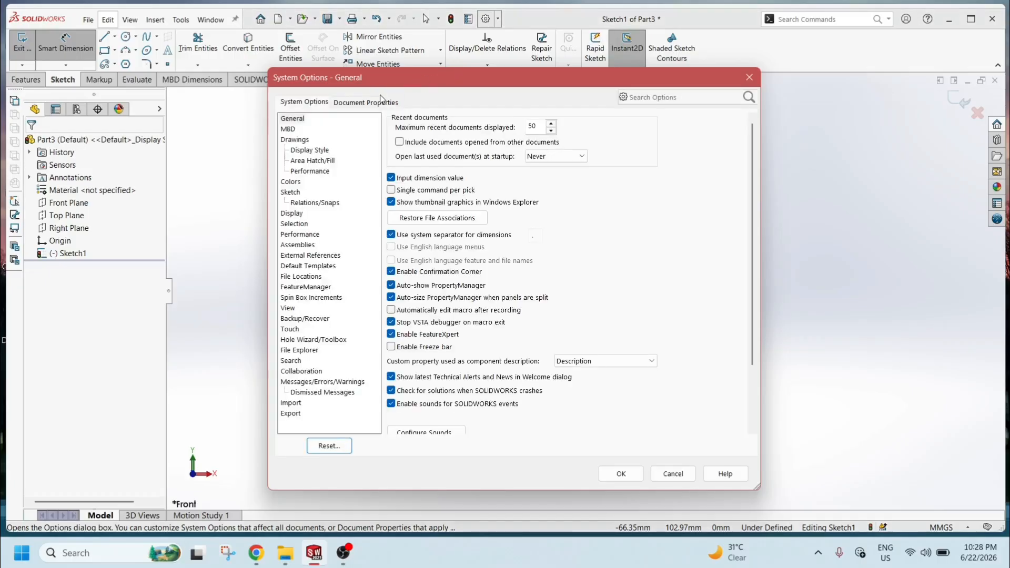
pyautogui.click(291, 192)
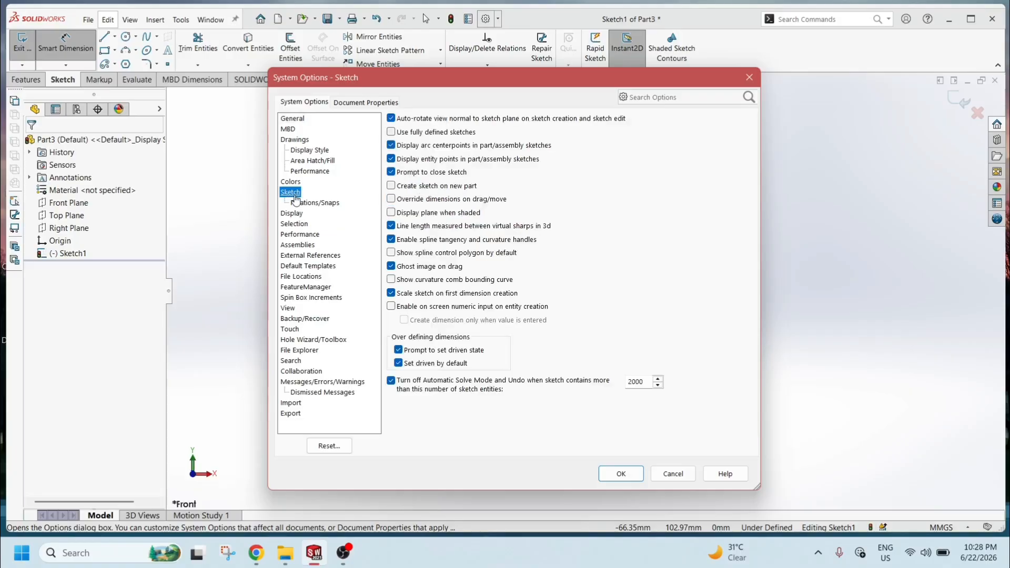
pyautogui.click(391, 307)
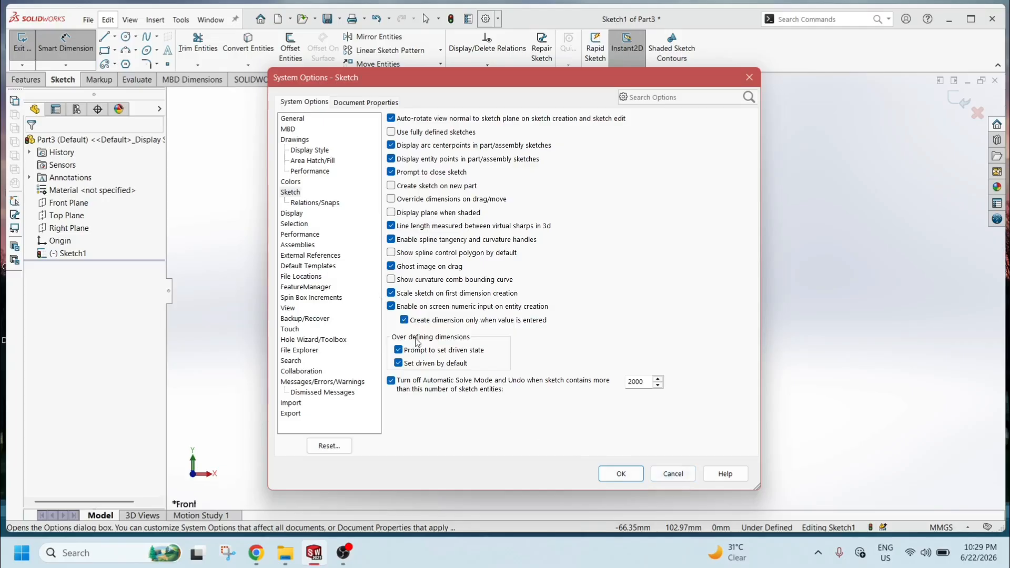
pyautogui.click(623, 475)
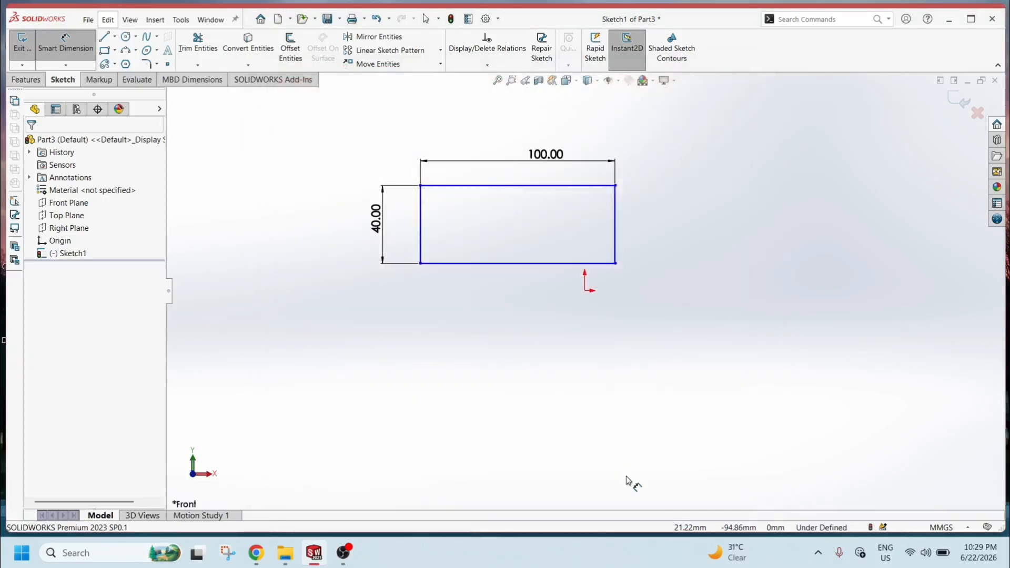
pyautogui.press('Escape')
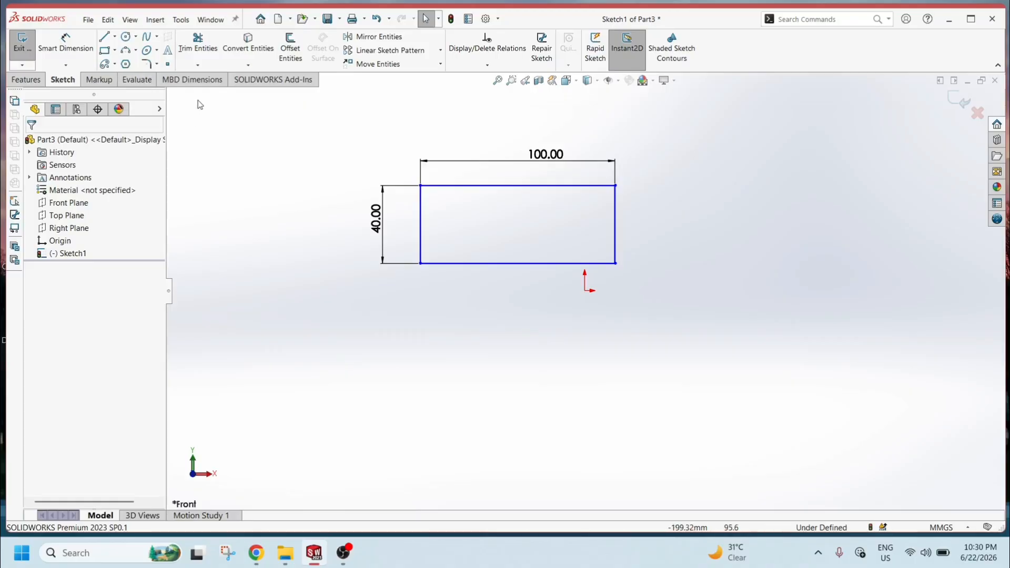
# Draw a second rectangle below the first, entering 50 mm height and 150 mm width as it is created.
pyautogui.click(104, 50)
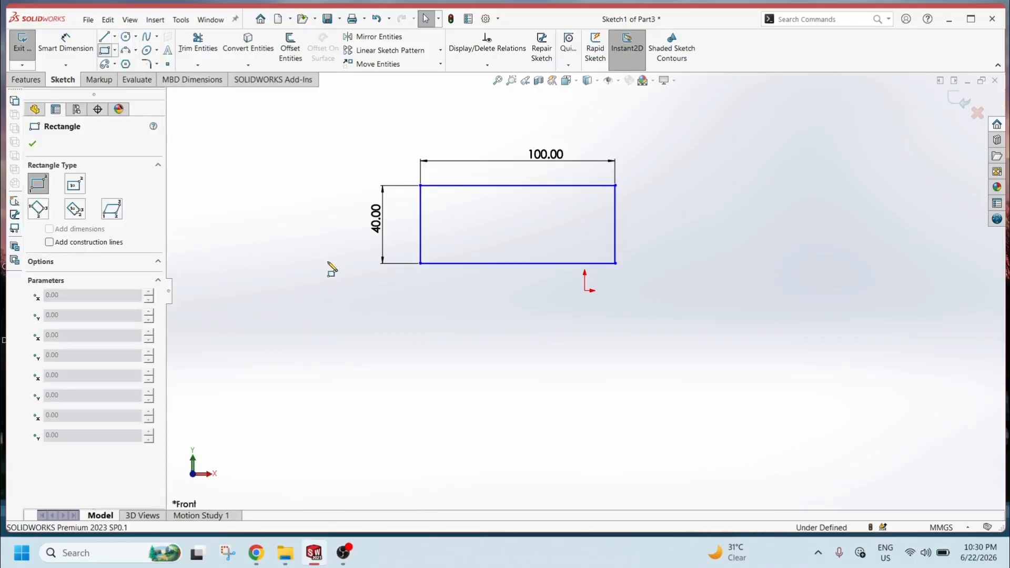
pyautogui.click(411, 324)
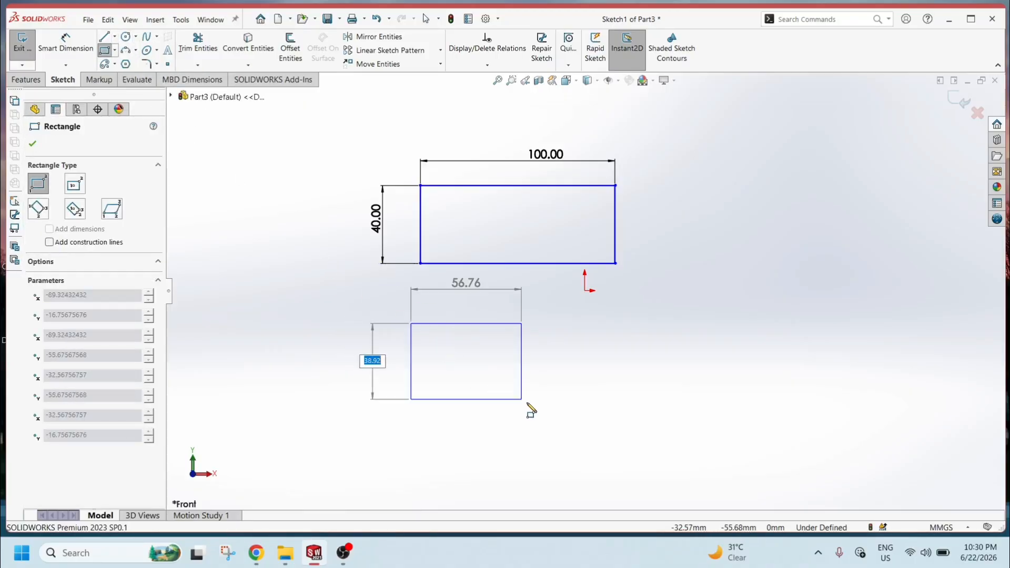
pyautogui.click(573, 429)
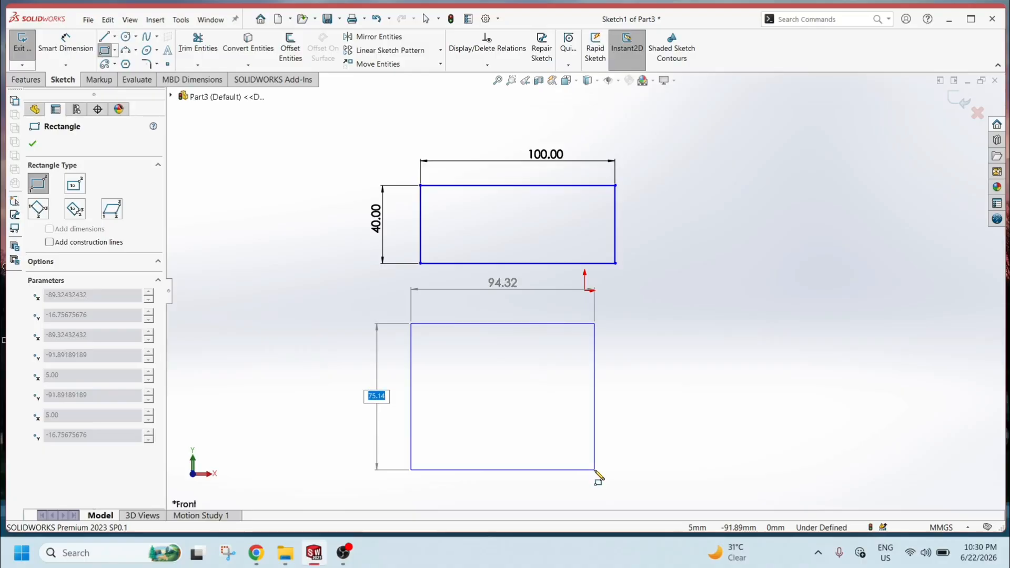
pyautogui.write('1')
pyautogui.write('0')
pyautogui.press('Return')
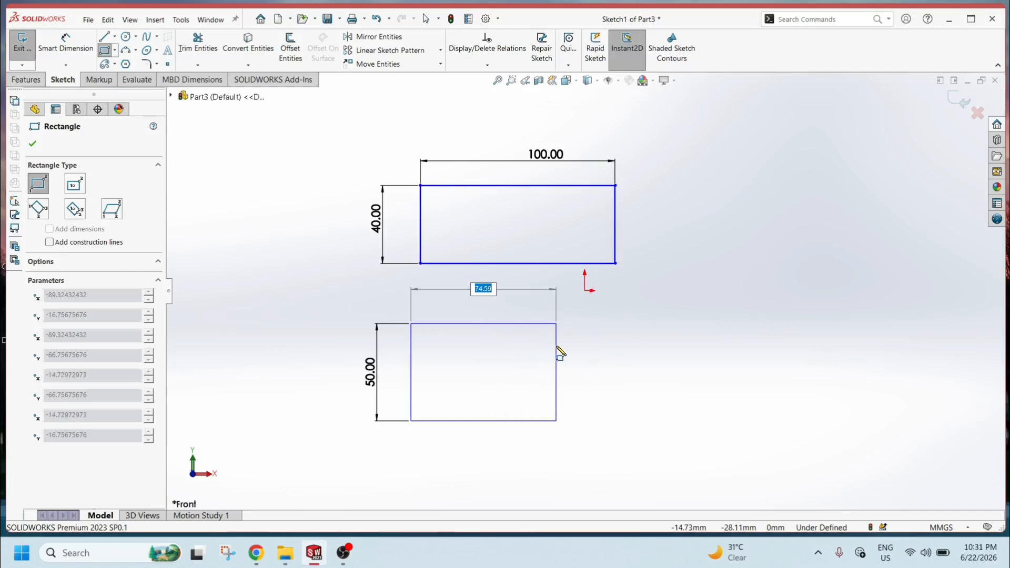
pyautogui.write('150')
pyautogui.press('Return')
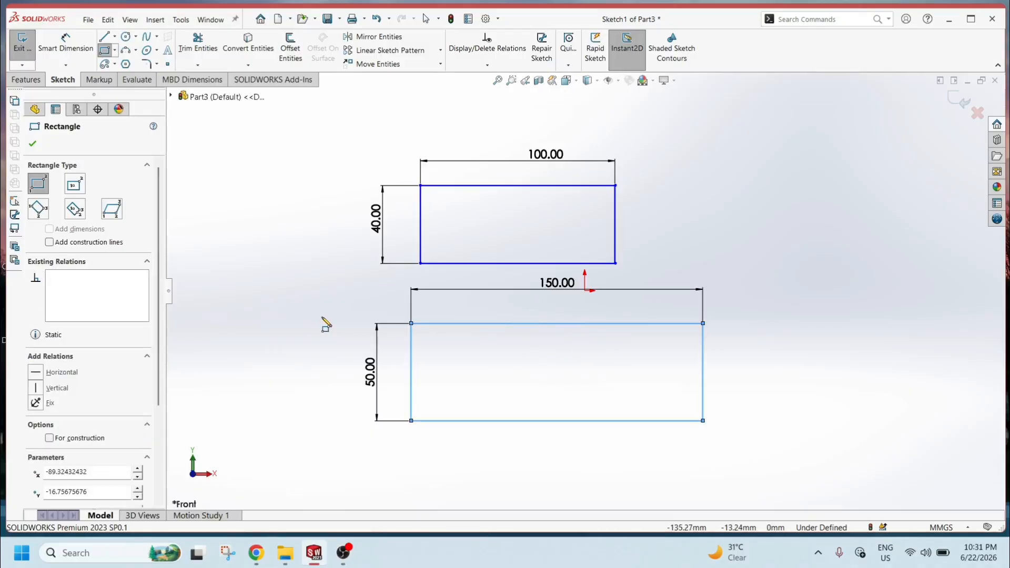
pyautogui.press('Escape')
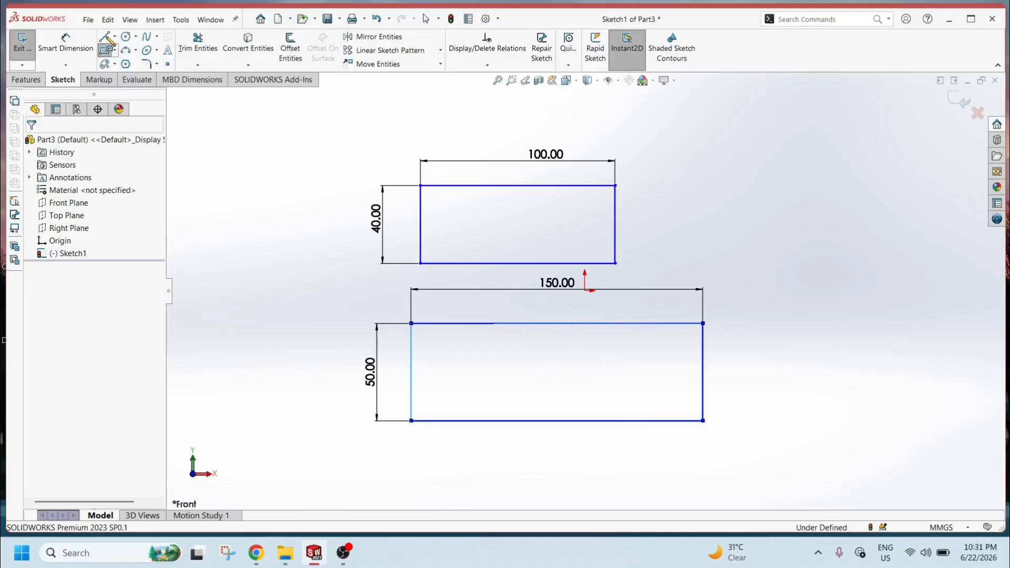
# Start a line chain to the right with a 20 mm angled segment and a 30 mm horizontal segment.
pyautogui.click(106, 39)
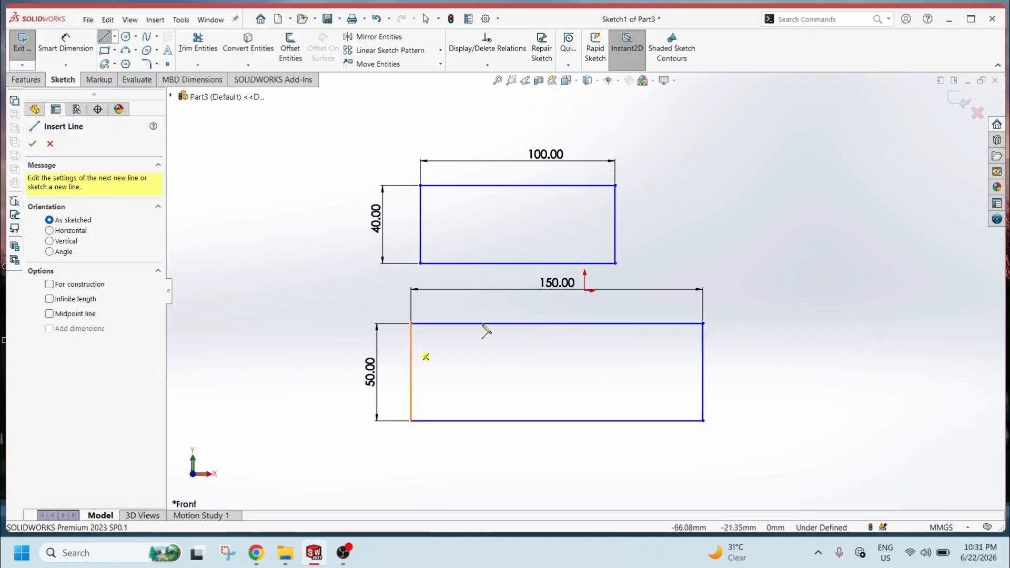
pyautogui.click(758, 200)
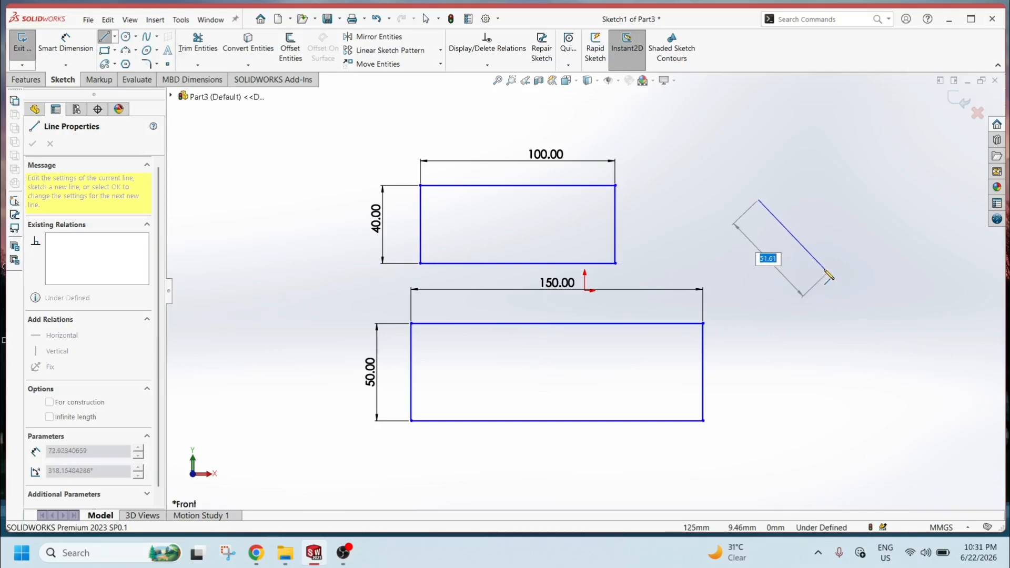
pyautogui.write('20')
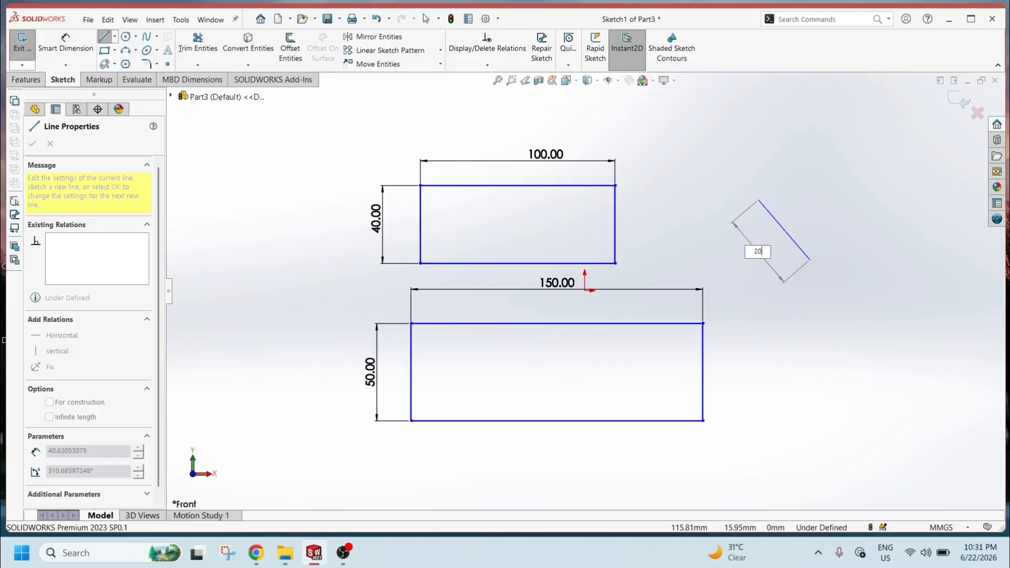
pyautogui.press('Return')
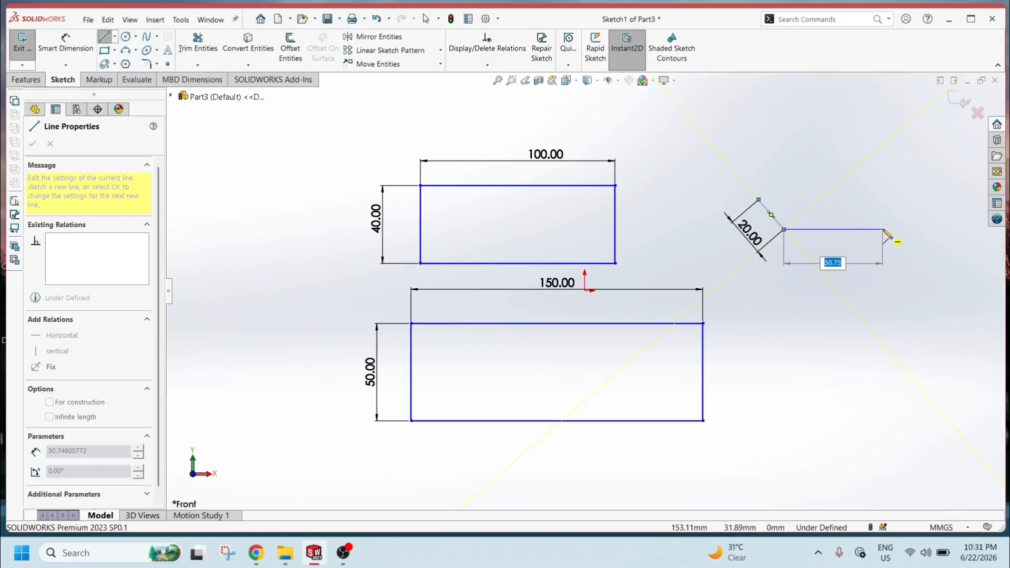
pyautogui.write('30')
pyautogui.press('Return')
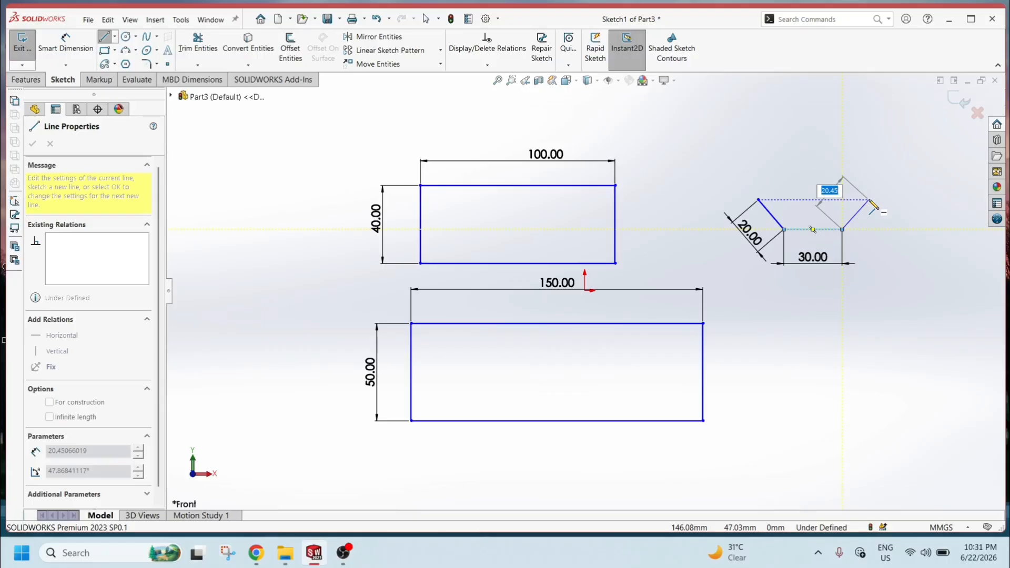
# Continue the line chain with a 20 mm angled segment followed by a 20 mm vertical segment.
pyautogui.write('20')
pyautogui.press('Return')
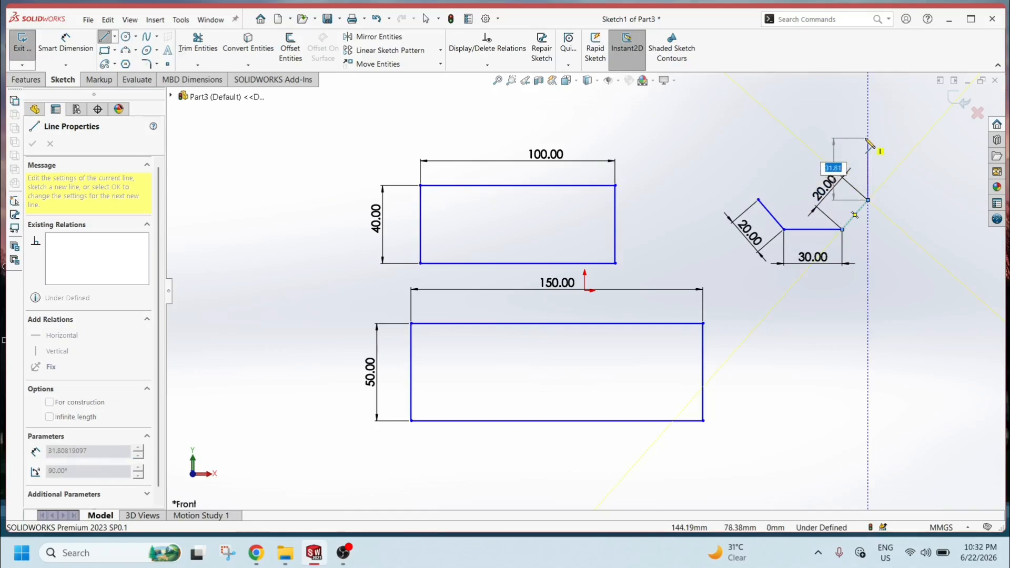
pyautogui.write('20')
pyautogui.press('Return')
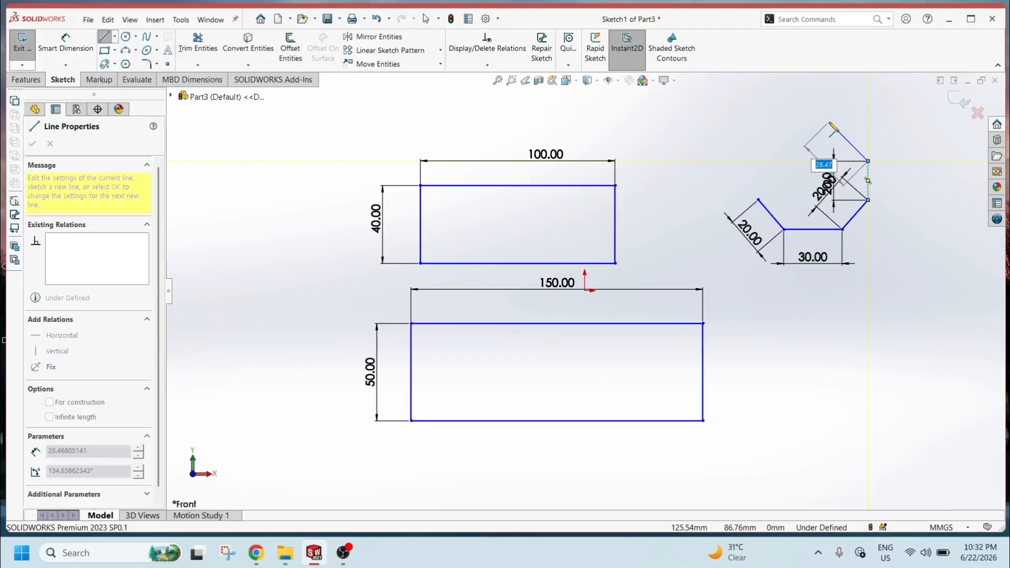
# Add a 30 mm angled segment, close the profile with a line back to its start point, and exit the Line tool.
pyautogui.write('30')
pyautogui.press('Return')
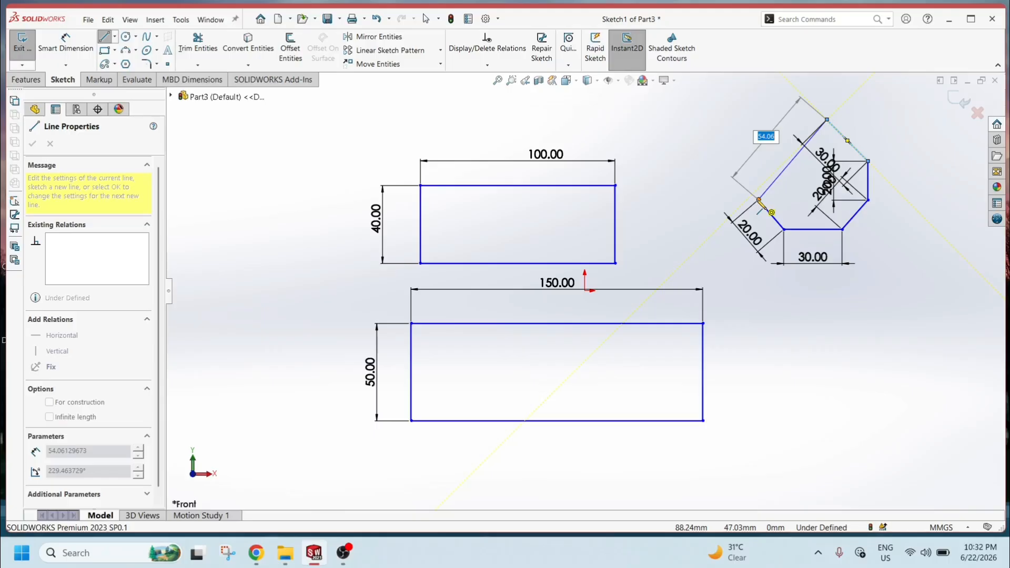
pyautogui.click(758, 199)
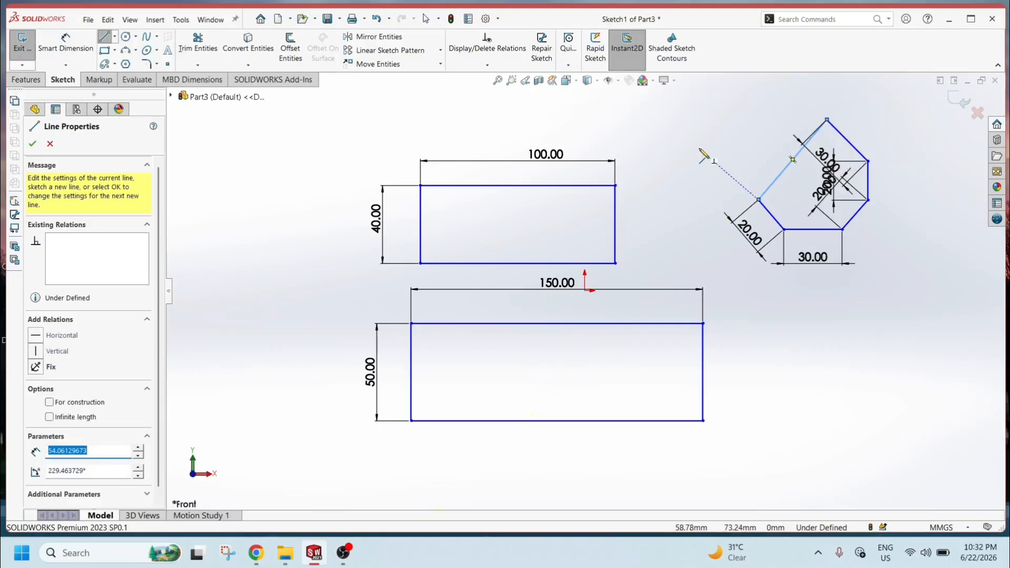
pyautogui.press('Escape')
pyautogui.press('Escape')
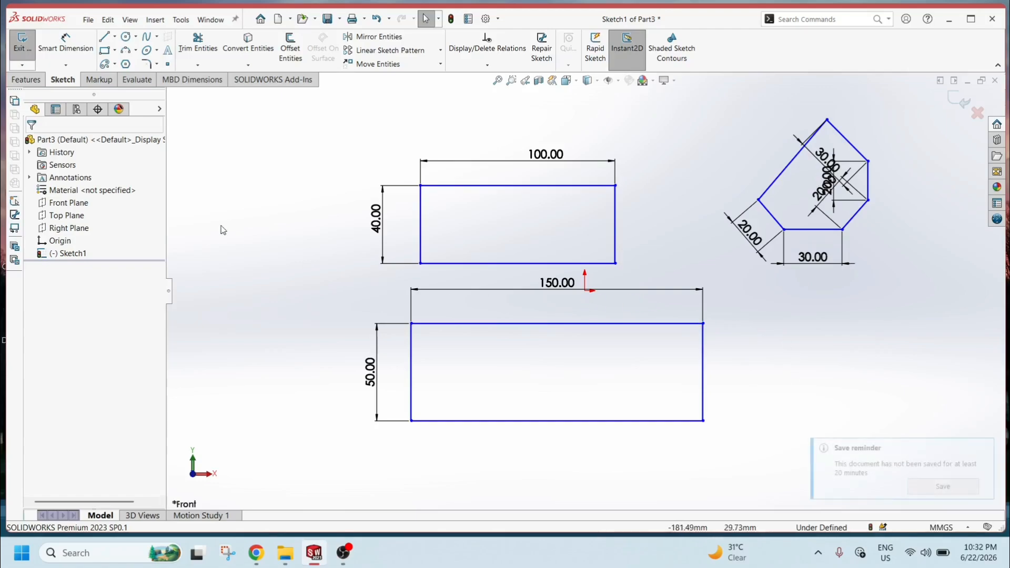
# Draw a third rectangle right of the second one, entering 100 mm width and 50 mm height as it is created.
pyautogui.click(110, 53)
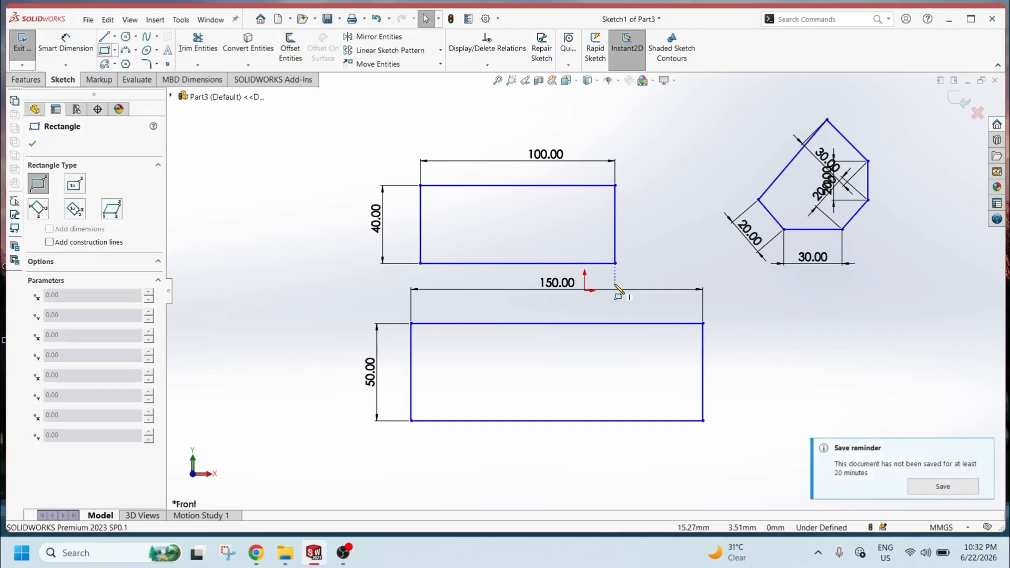
pyautogui.click(789, 341)
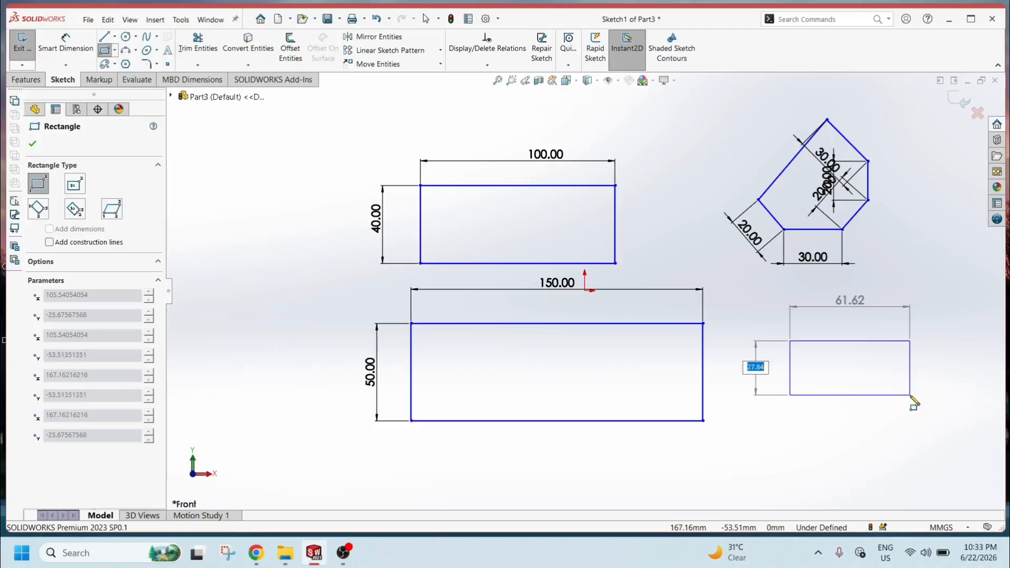
pyautogui.press('Tab')
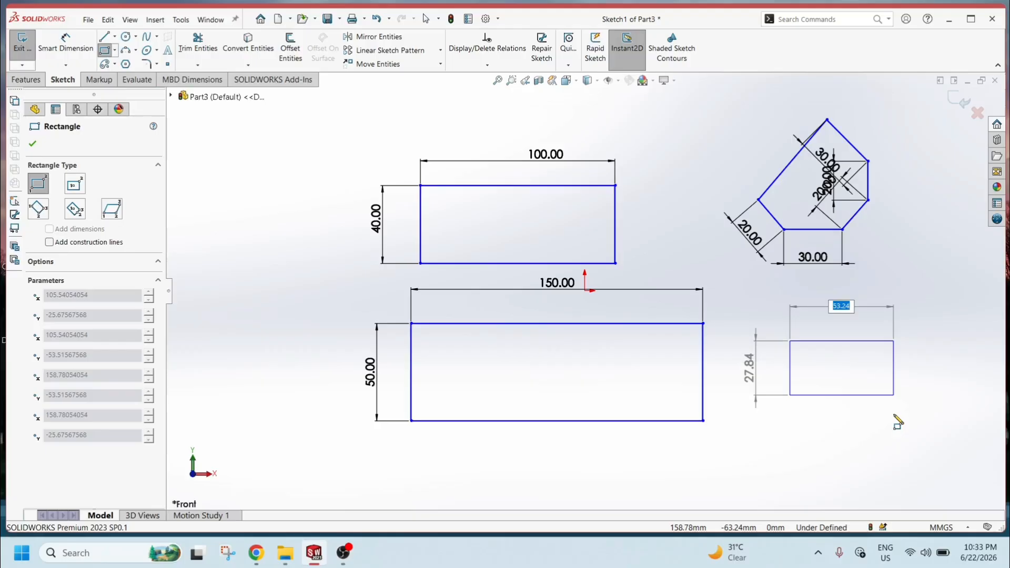
pyautogui.press('Tab')
pyautogui.press('Tab')
pyautogui.press('Tab')
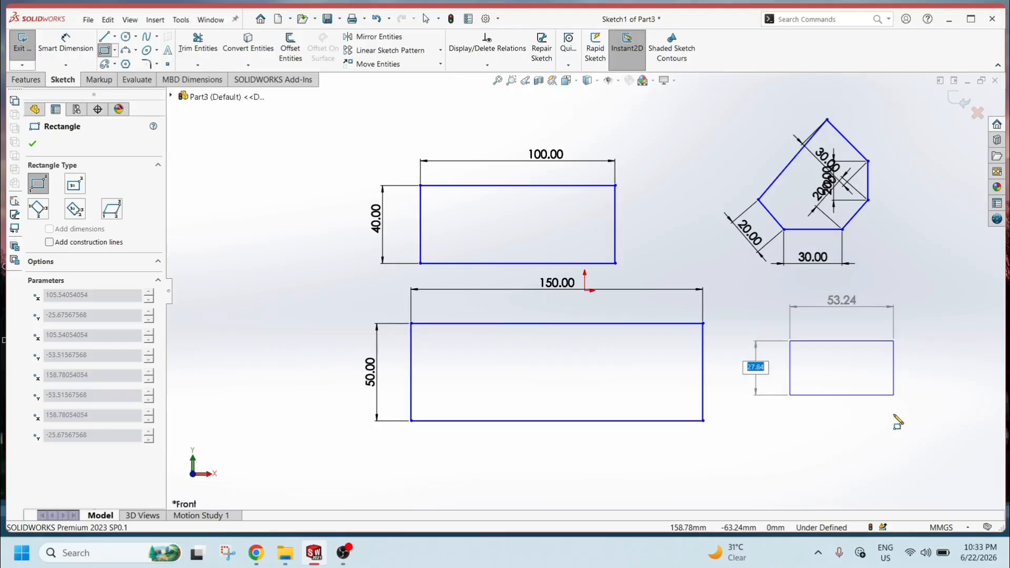
pyautogui.press('Tab')
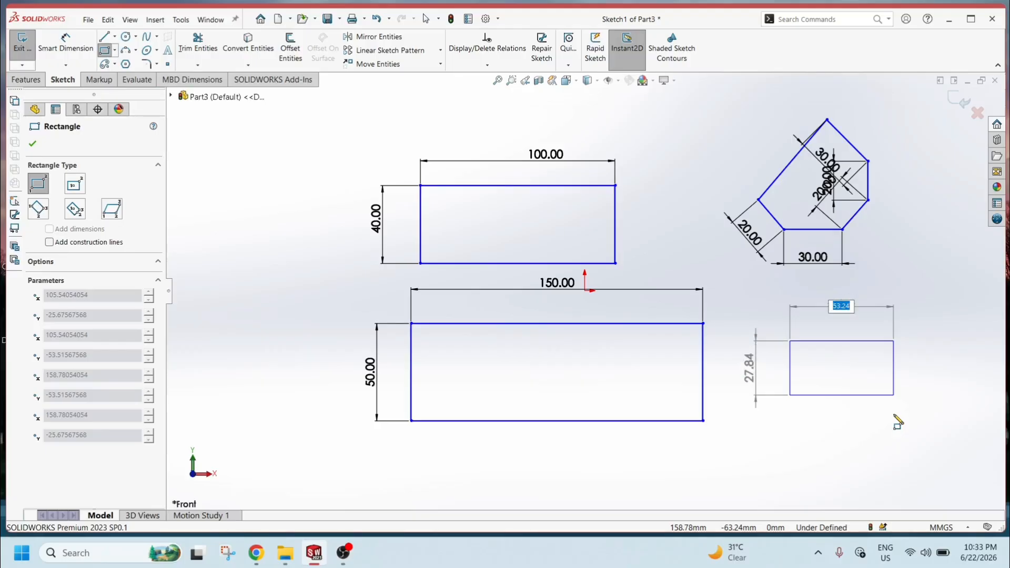
pyautogui.press('Tab')
pyautogui.press('Tab')
pyautogui.press('Tab')
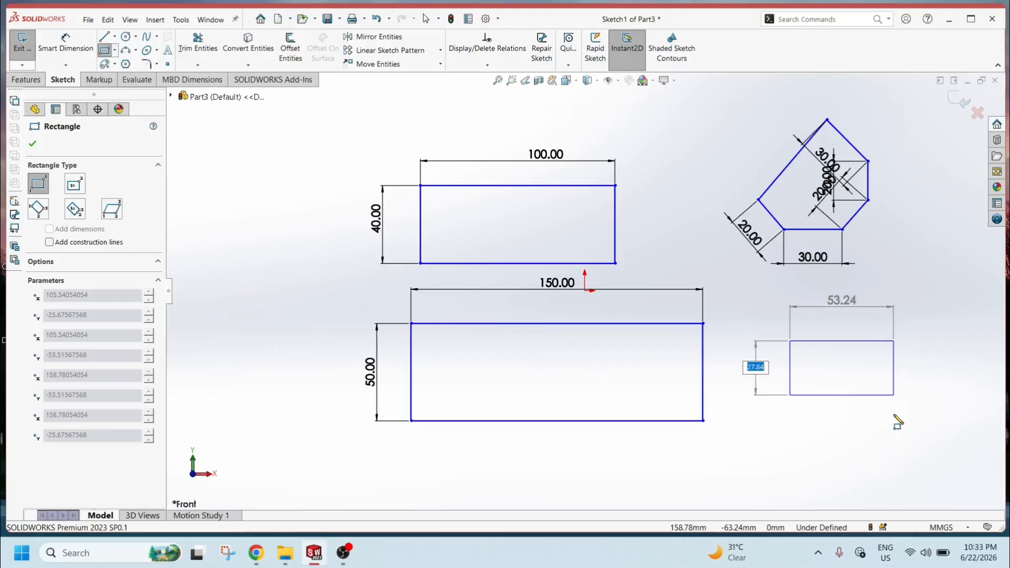
pyautogui.press('Tab')
pyautogui.press('Tab')
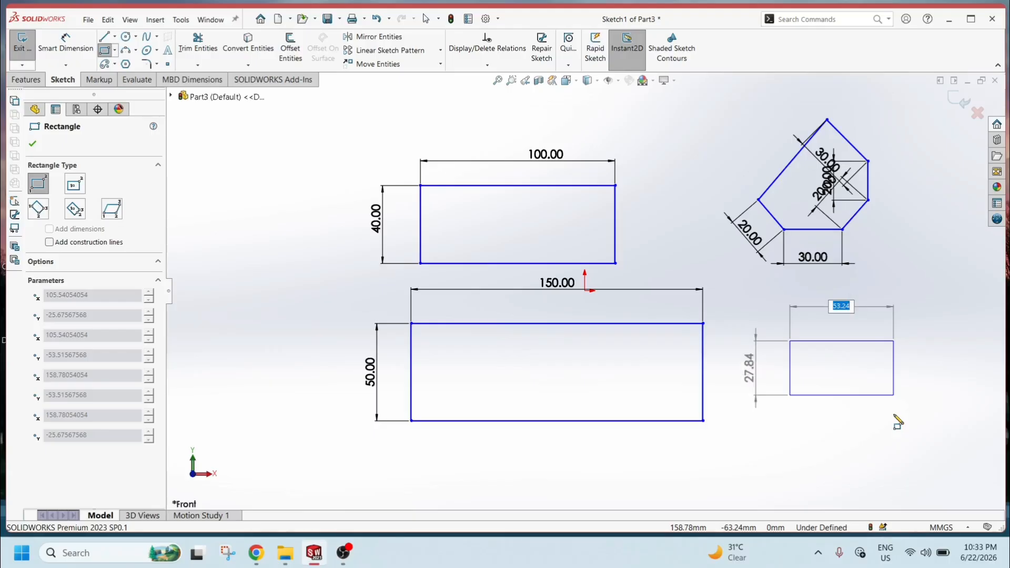
pyautogui.press('Tab')
pyautogui.press('Tab')
pyautogui.press('Tab')
pyautogui.write('1')
pyautogui.press('Tab')
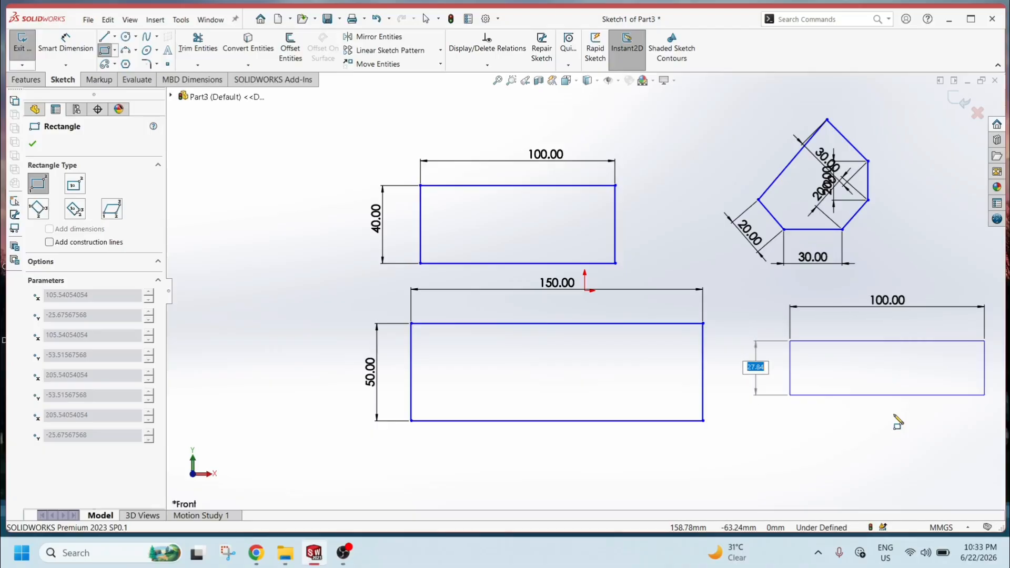
pyautogui.write('50')
pyautogui.press('Return')
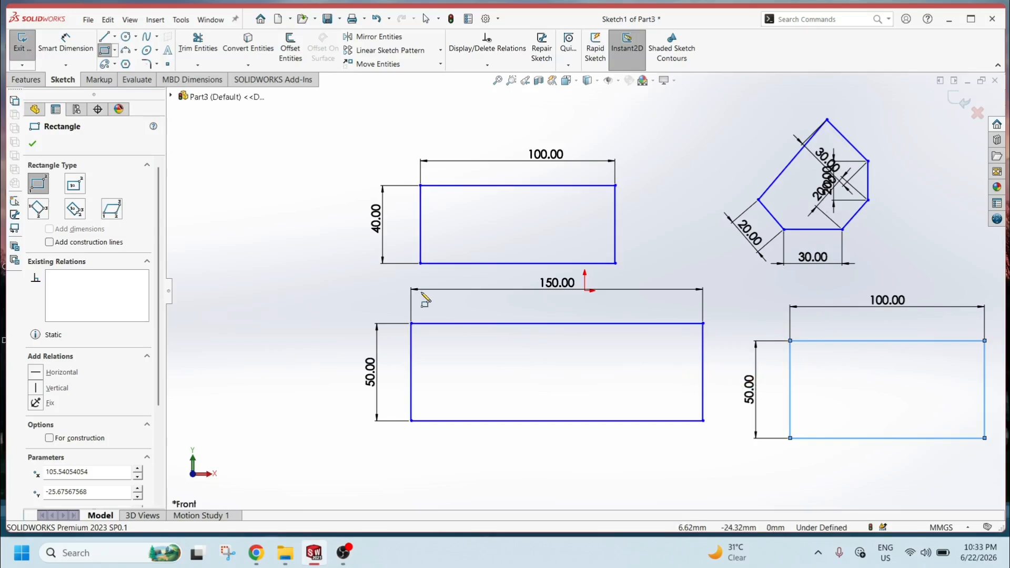
pyautogui.press('Escape')
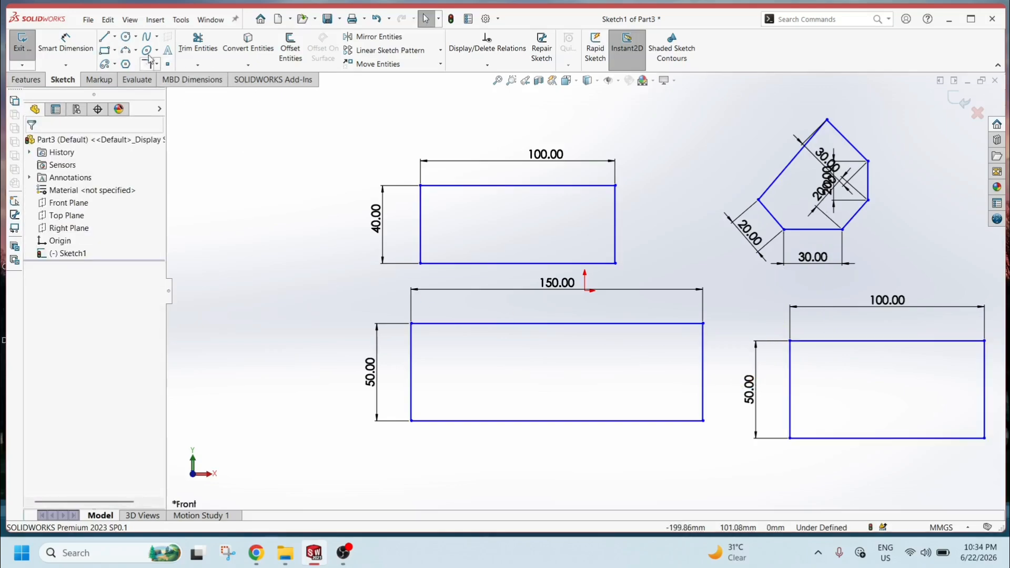
# Sketch a circle at the upper left of the sketch, entering a 10 mm diameter as it is created.
pyautogui.click(126, 37)
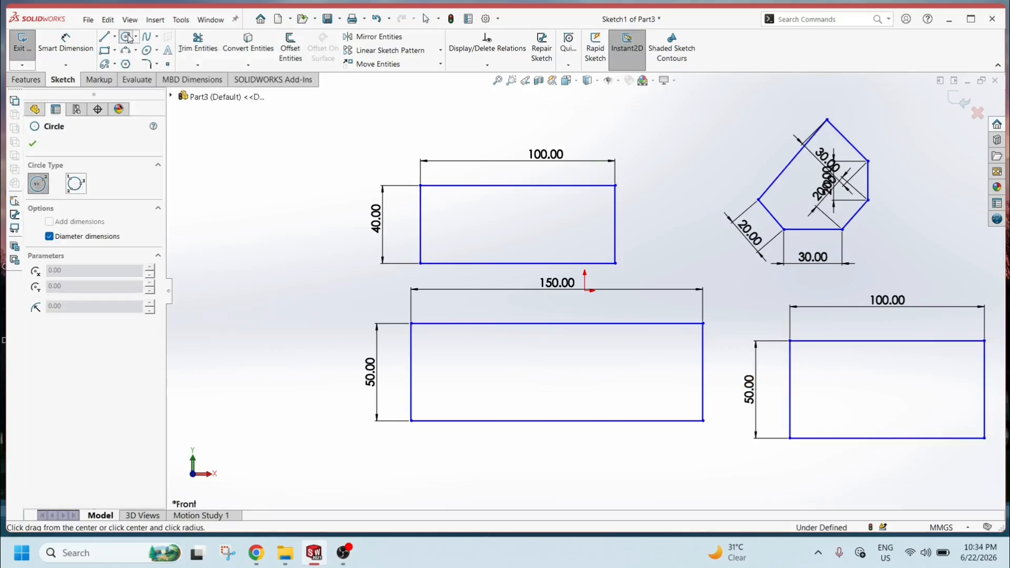
pyautogui.moveTo(241, 168); pyautogui.dragTo(298, 168)
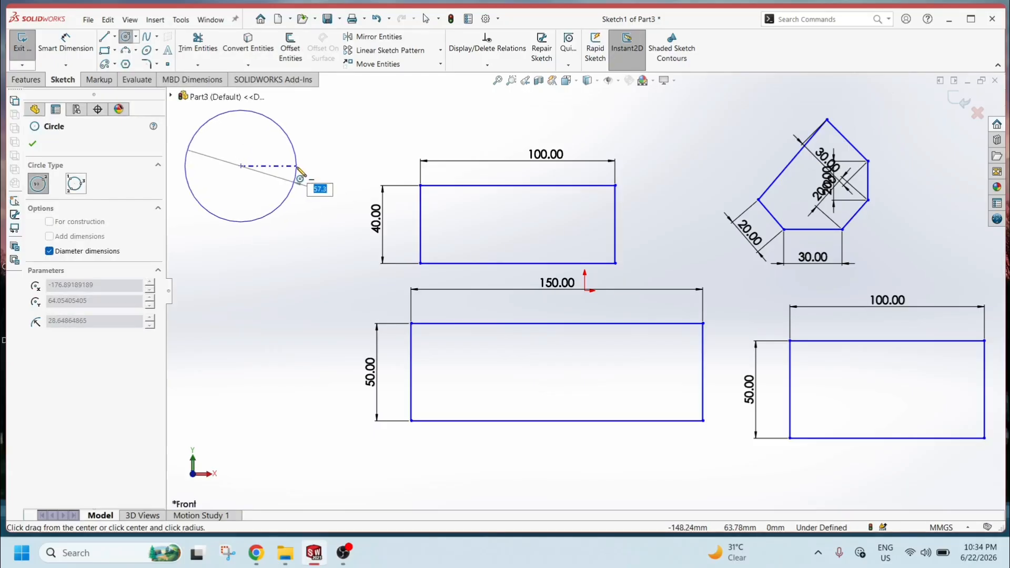
pyautogui.write('10')
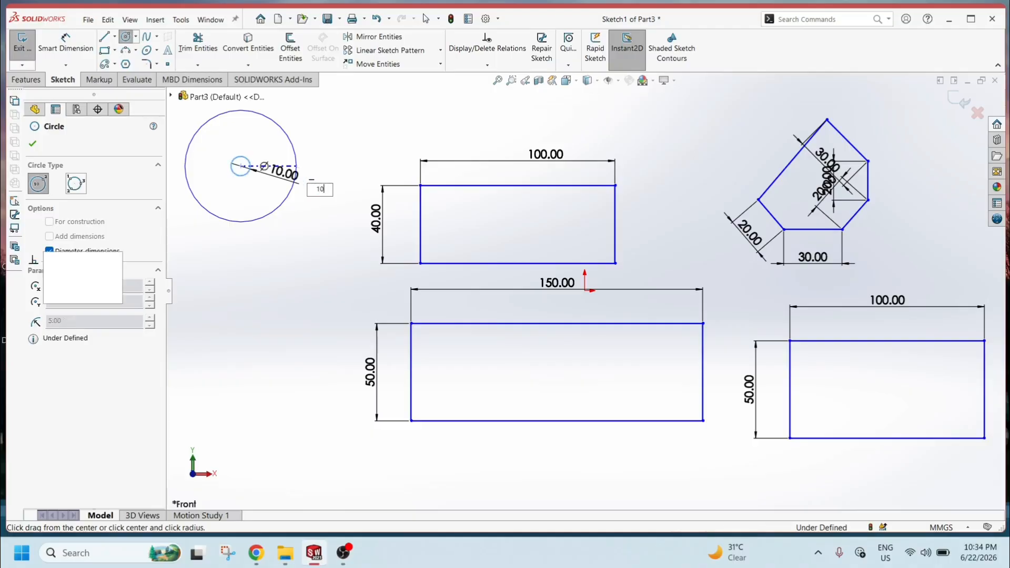
pyautogui.press('Return')
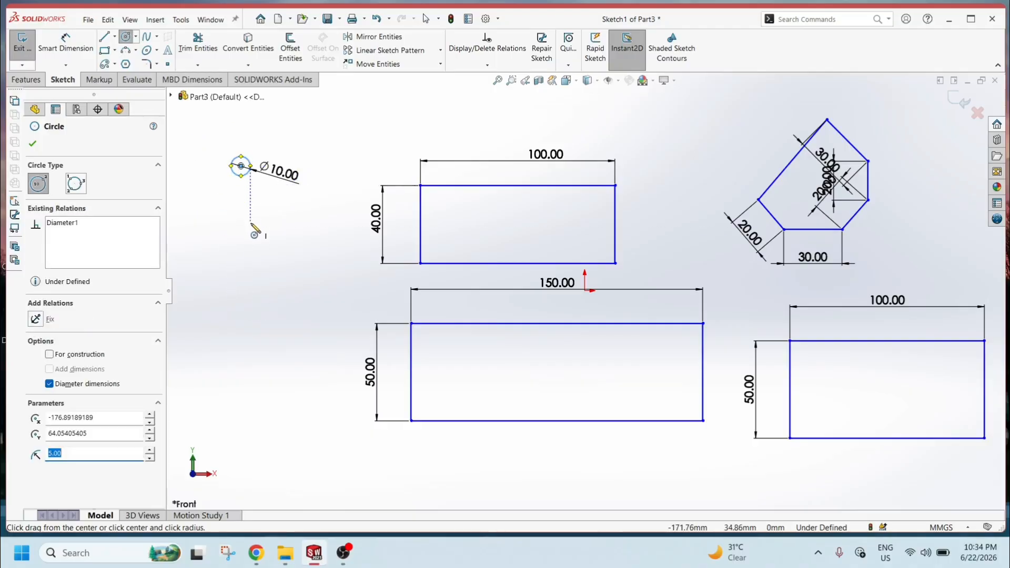
pyautogui.press('Escape')
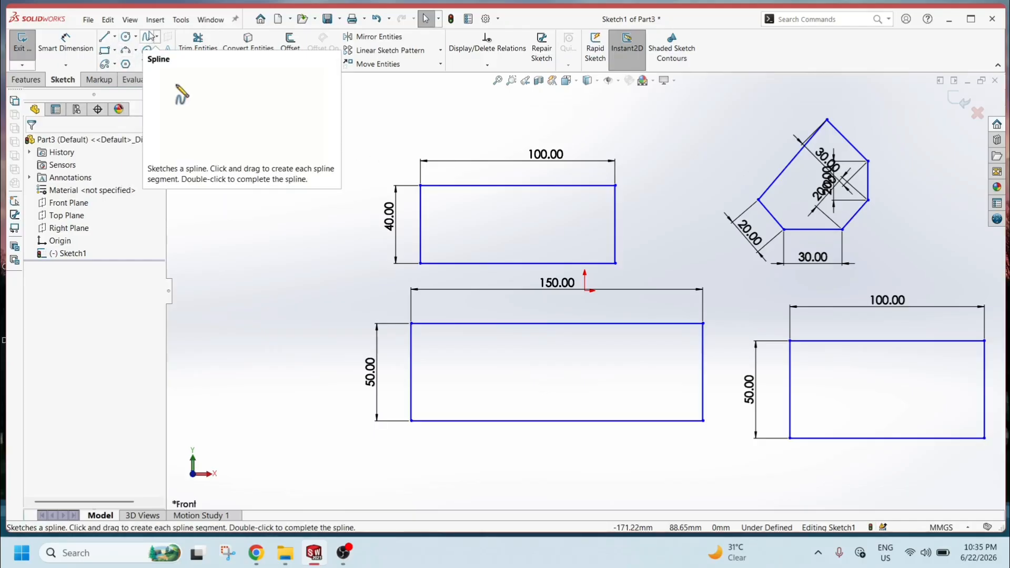
# Draw a three-point arc below the circle, entering a 25 mm radius as it is created.
pyautogui.click(129, 54)
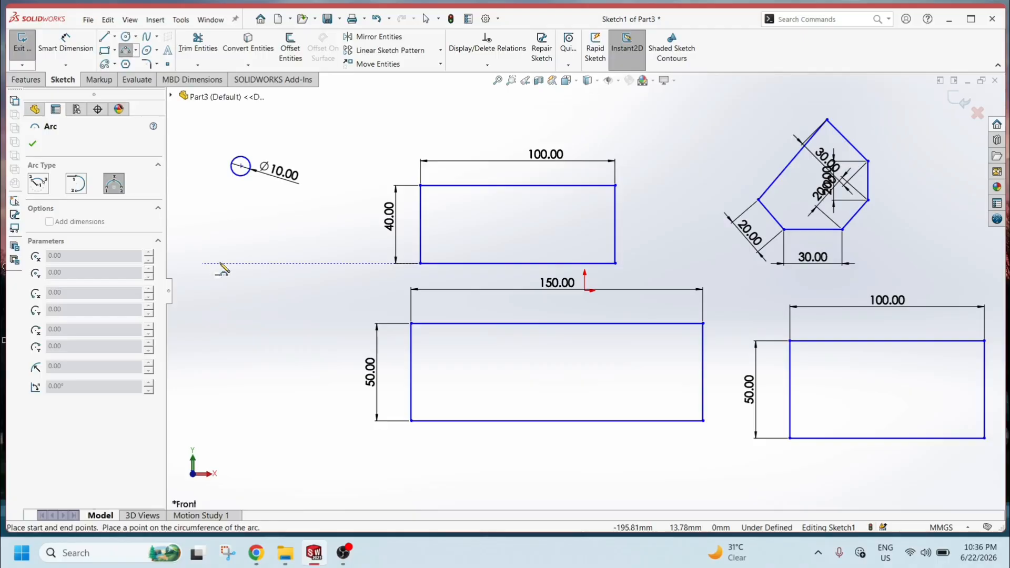
pyautogui.click(202, 263)
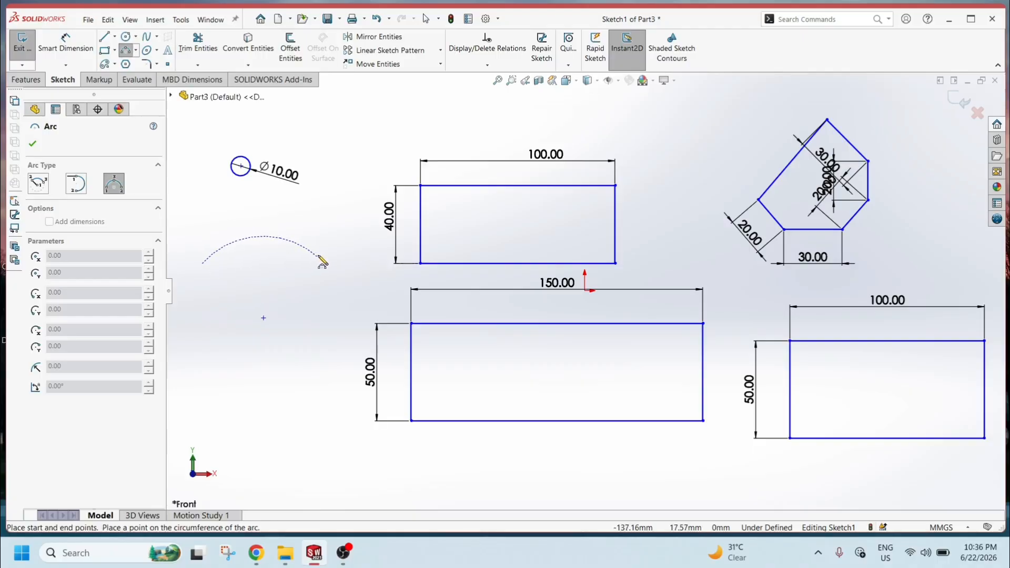
pyautogui.click(272, 227)
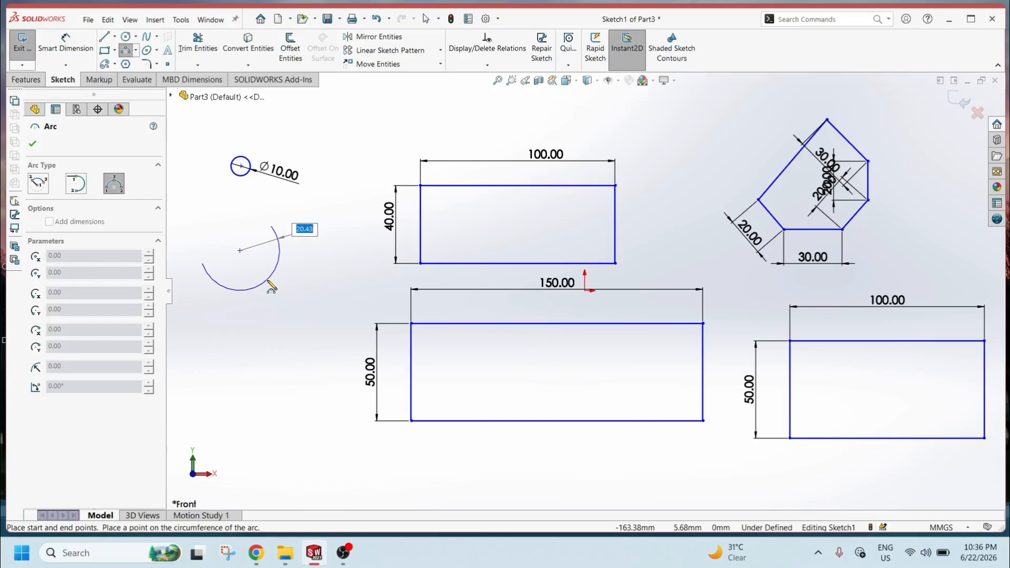
pyautogui.write('25')
pyautogui.press('Return')
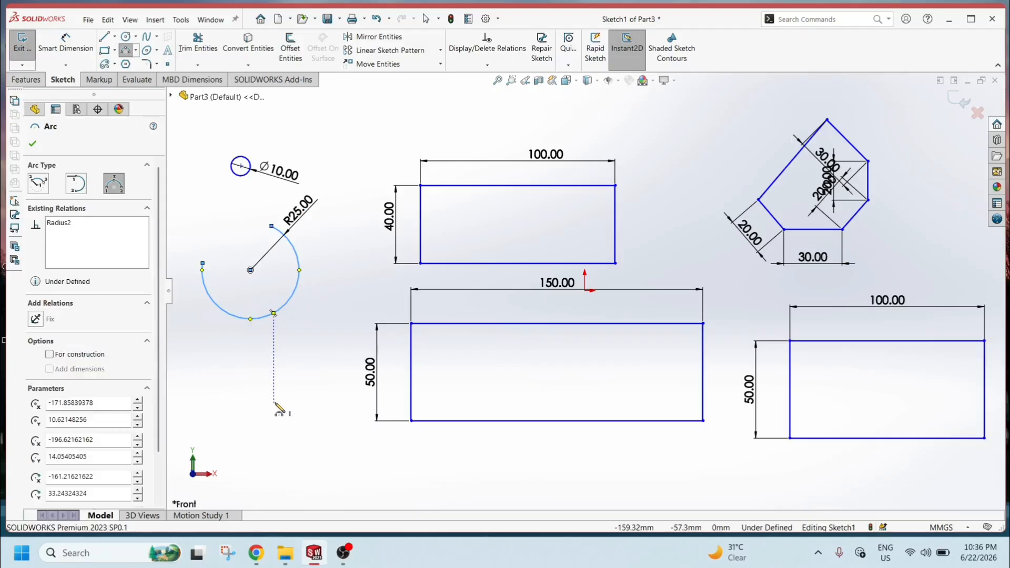
pyautogui.press('Escape')
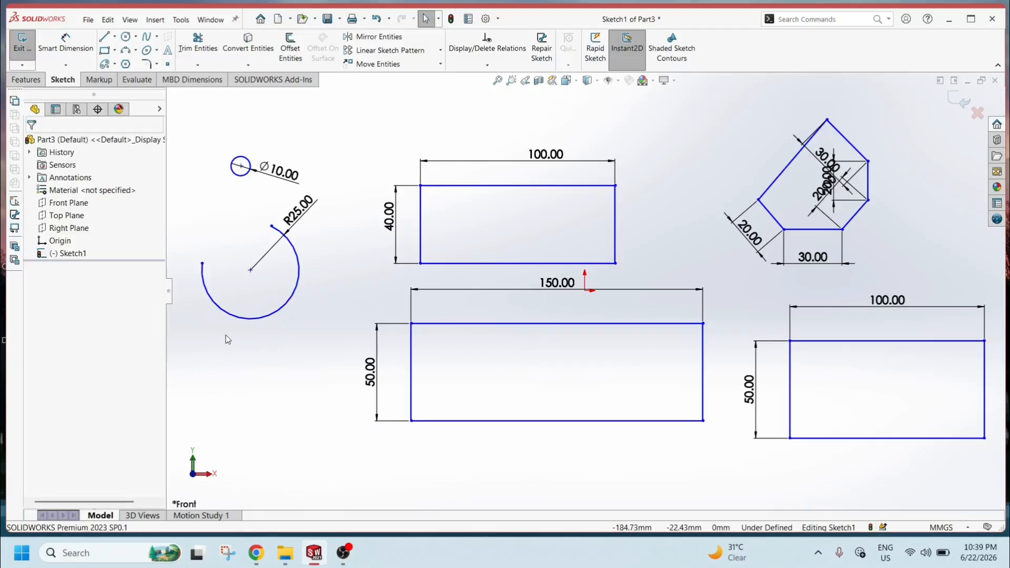
# Open the Customize dialog from the sketch shortcut bar's context menu.
pyautogui.press('s')
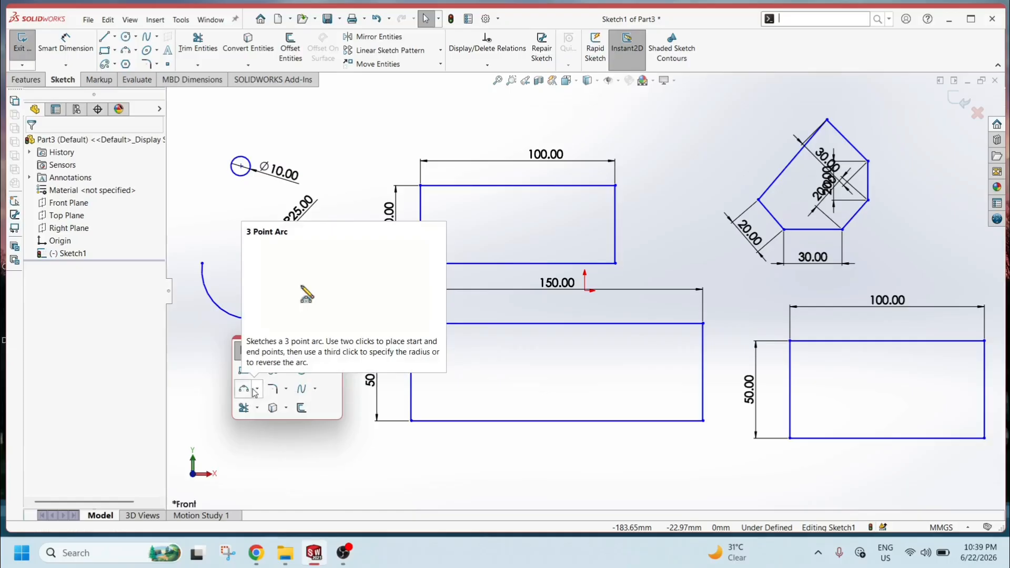
pyautogui.rightClick(326, 410)
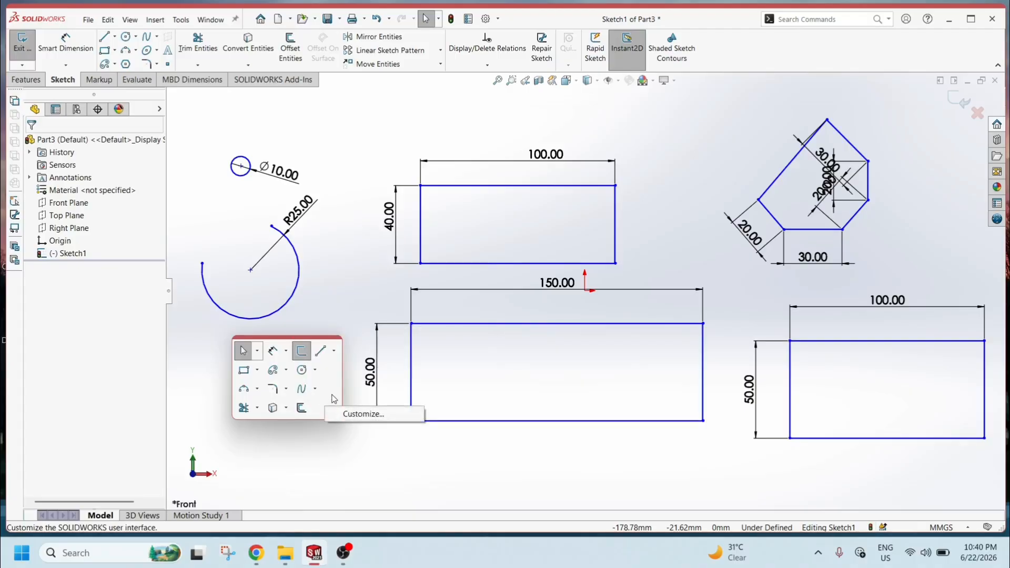
pyautogui.click(332, 395)
pyautogui.rightClick(334, 398)
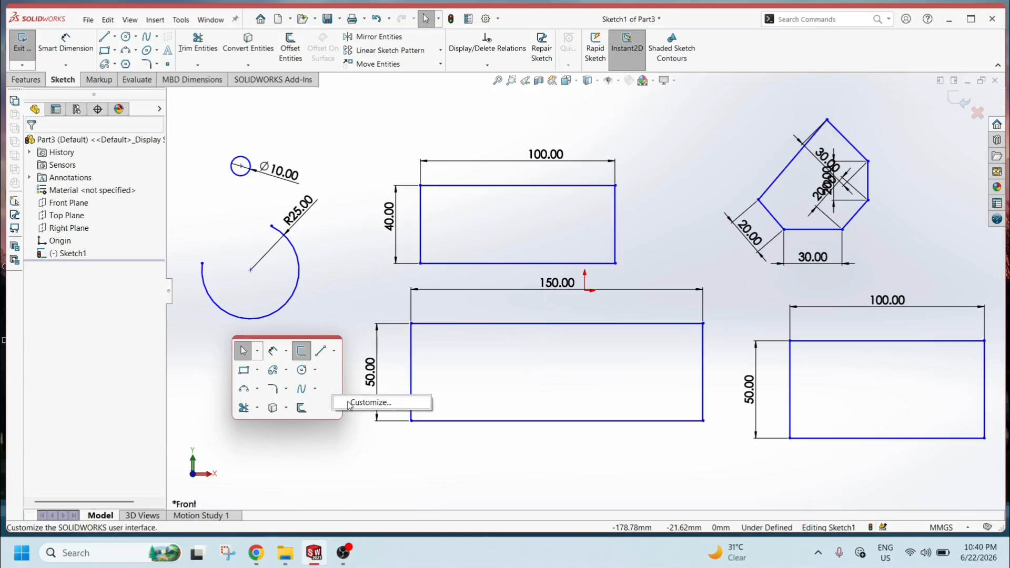
pyautogui.click(368, 403)
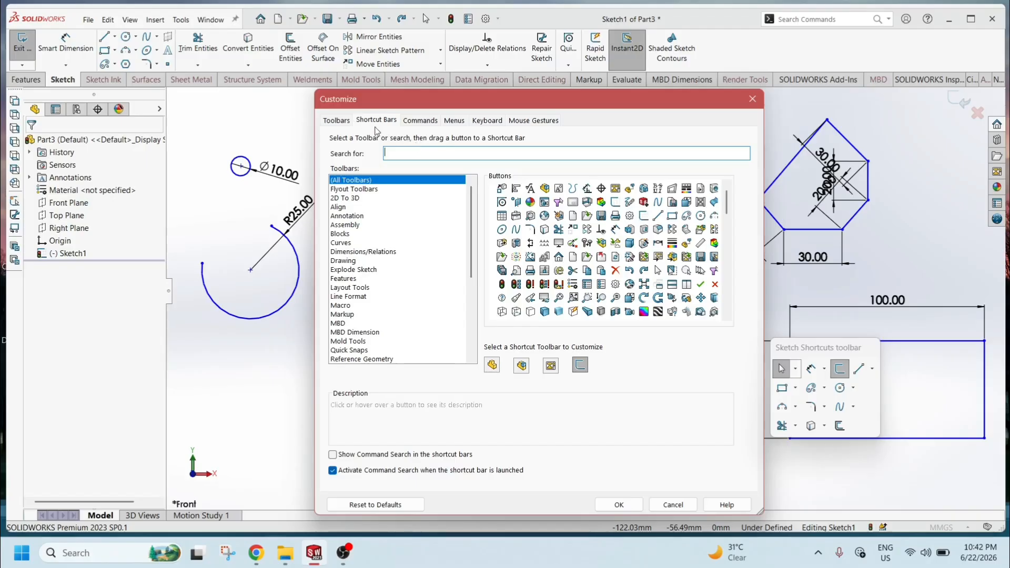
# Examine the Customize dialog's Commands, Menus, Mouse Gestures, Keyboard, Shortcut Bars and Toolbars tabs.
pyautogui.moveTo(394, 98); pyautogui.dragTo(465, 126)
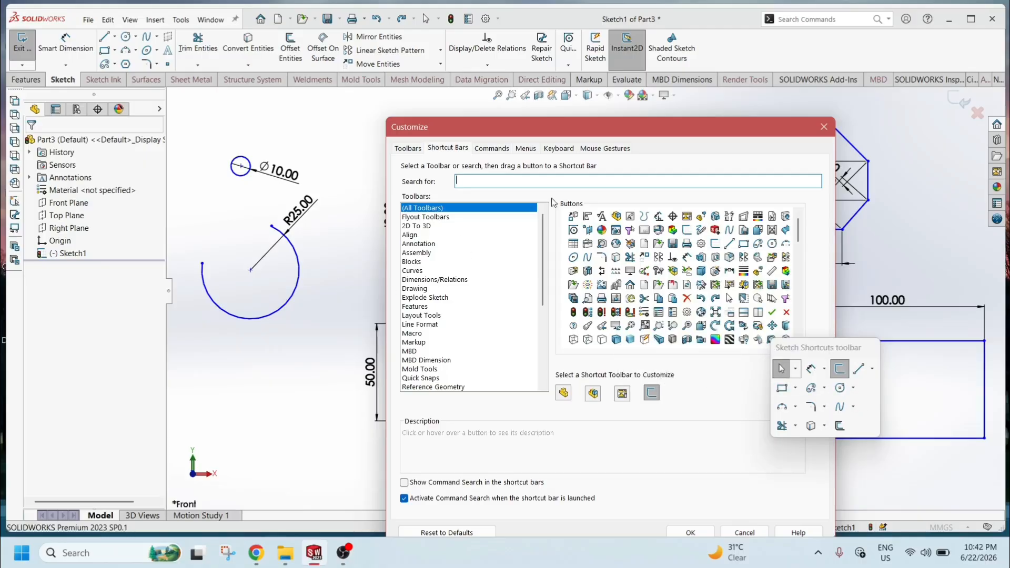
pyautogui.click(488, 149)
pyautogui.click(529, 148)
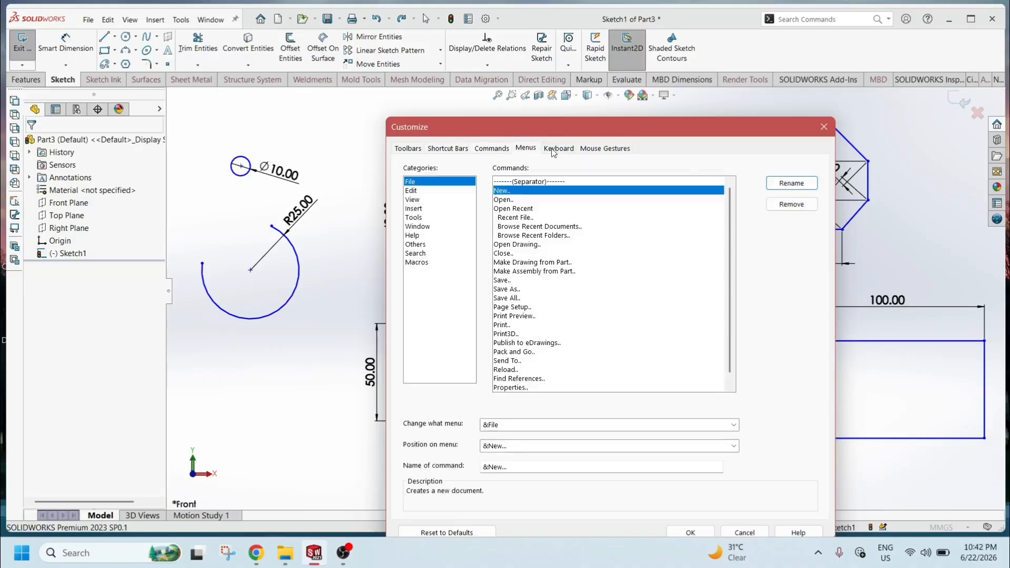
pyautogui.click(604, 149)
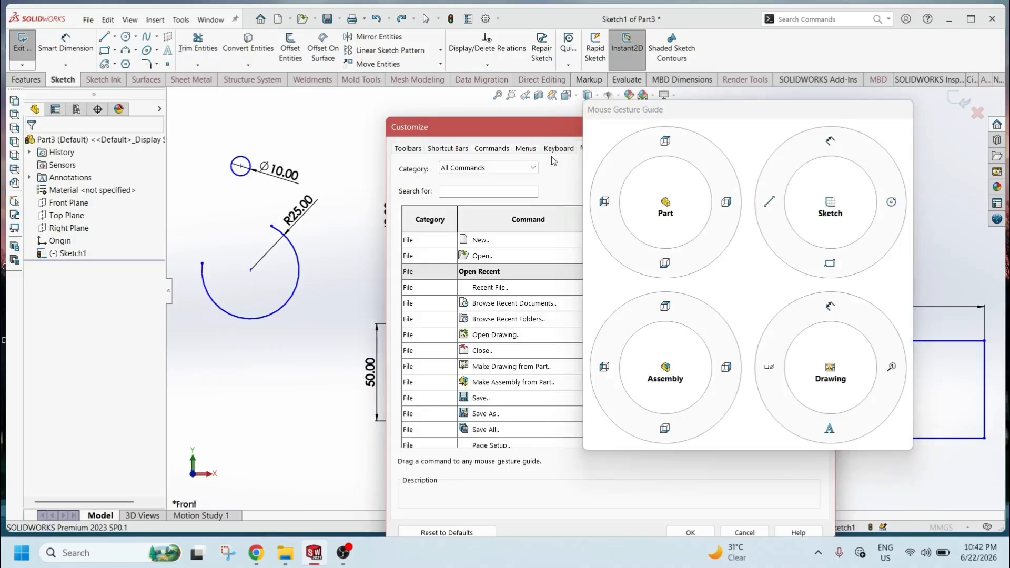
pyautogui.click(555, 153)
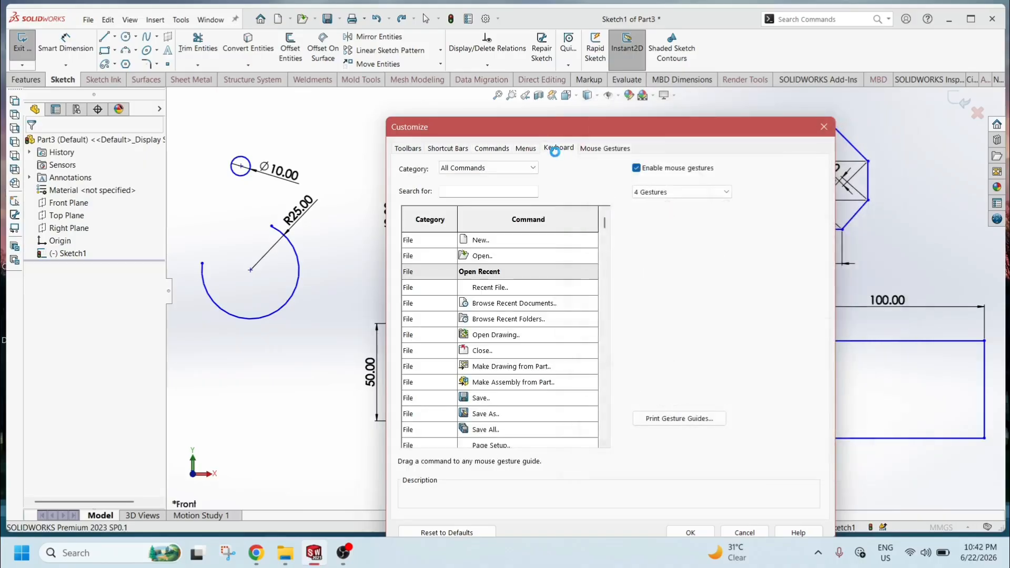
pyautogui.click(491, 150)
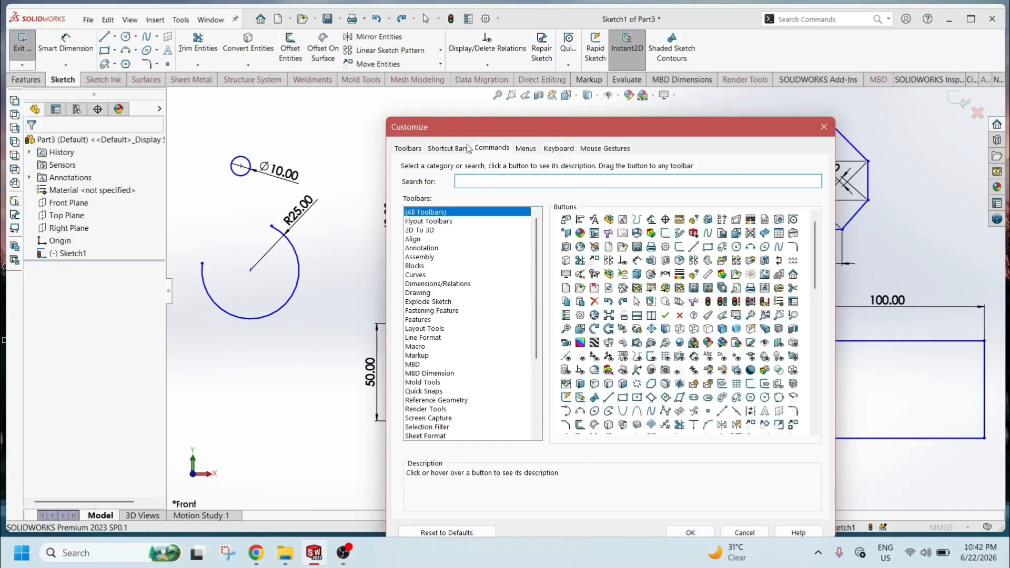
pyautogui.click(446, 150)
pyautogui.click(405, 150)
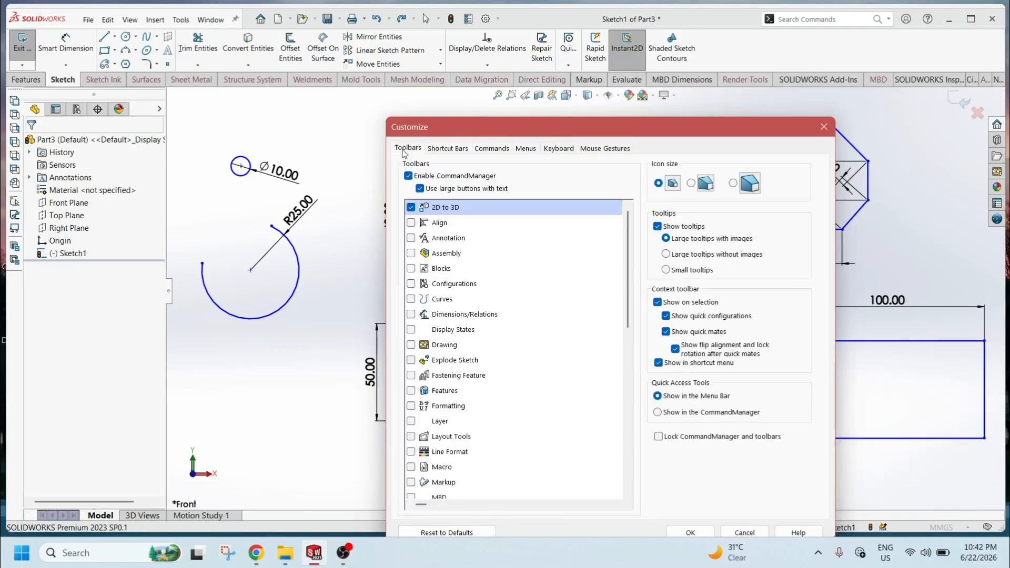
# Examine the Shortcut Bars tab of the Customize dialog, then close the dialog.
pyautogui.click(448, 150)
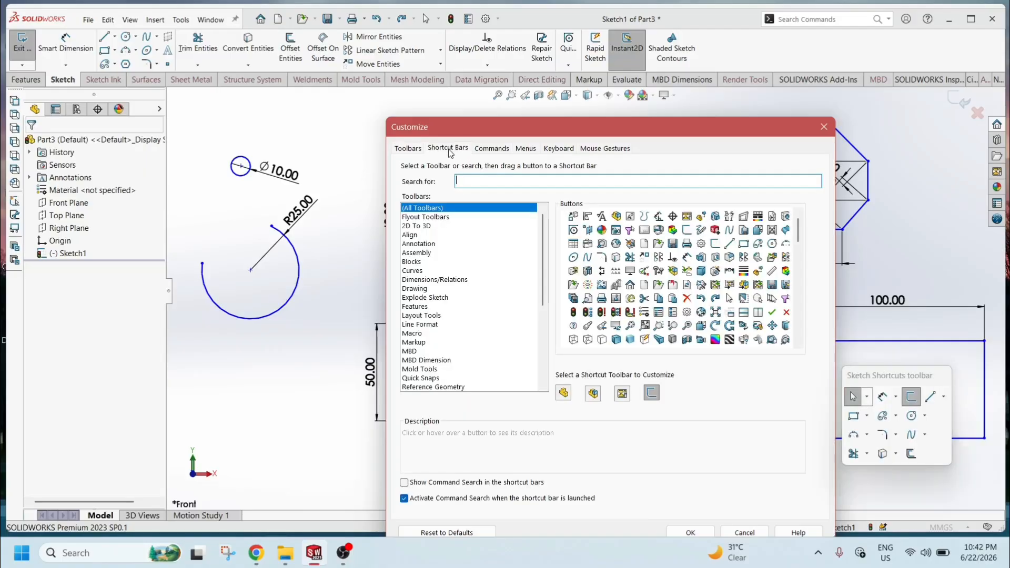
pyautogui.click(819, 127)
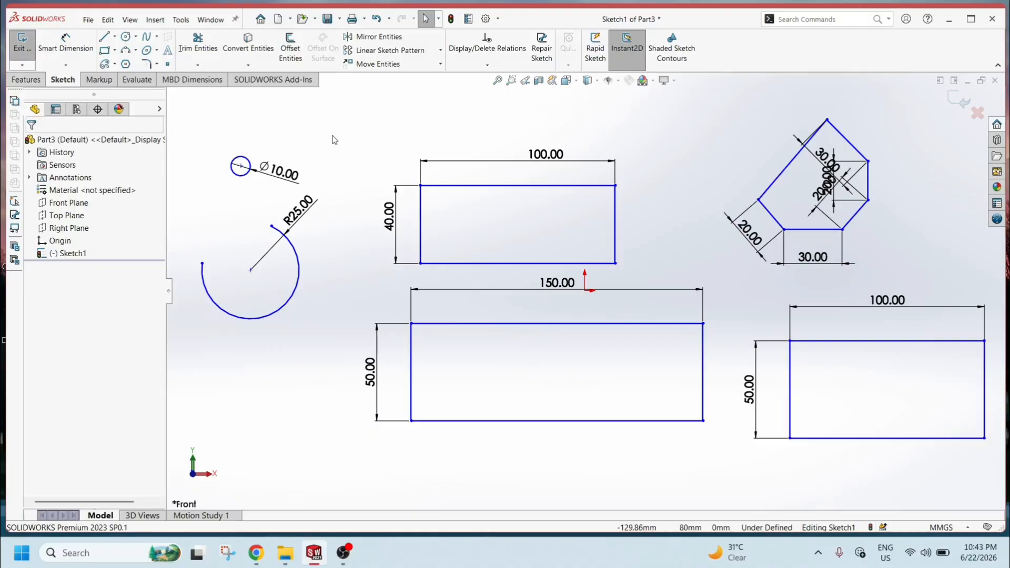
# Start an Extruded Boss/Base and select the three rectangle regions and the pentagon region as contours.
pyautogui.press('z')
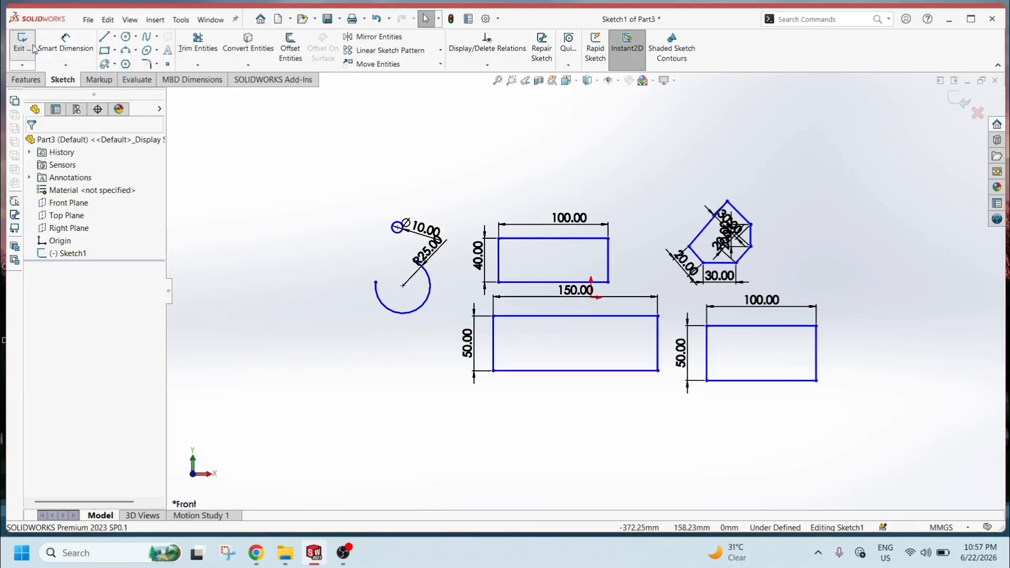
pyautogui.click(21, 79)
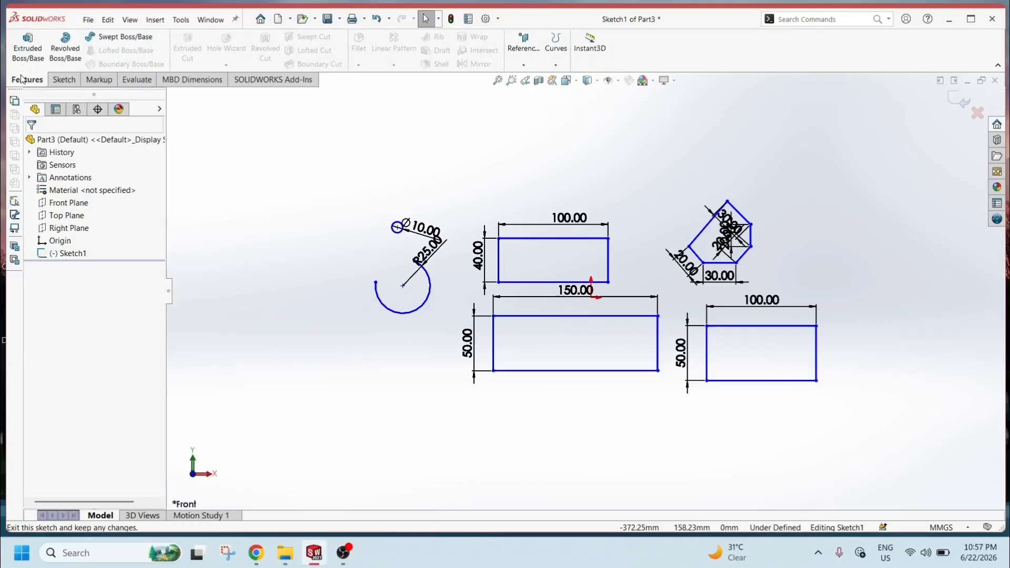
pyautogui.click(27, 47)
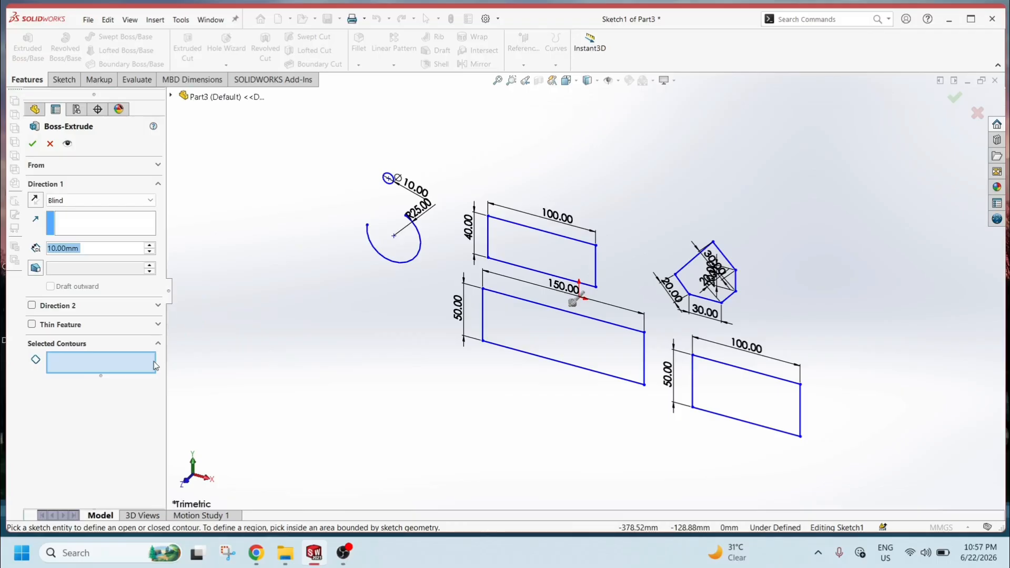
pyautogui.click(732, 399)
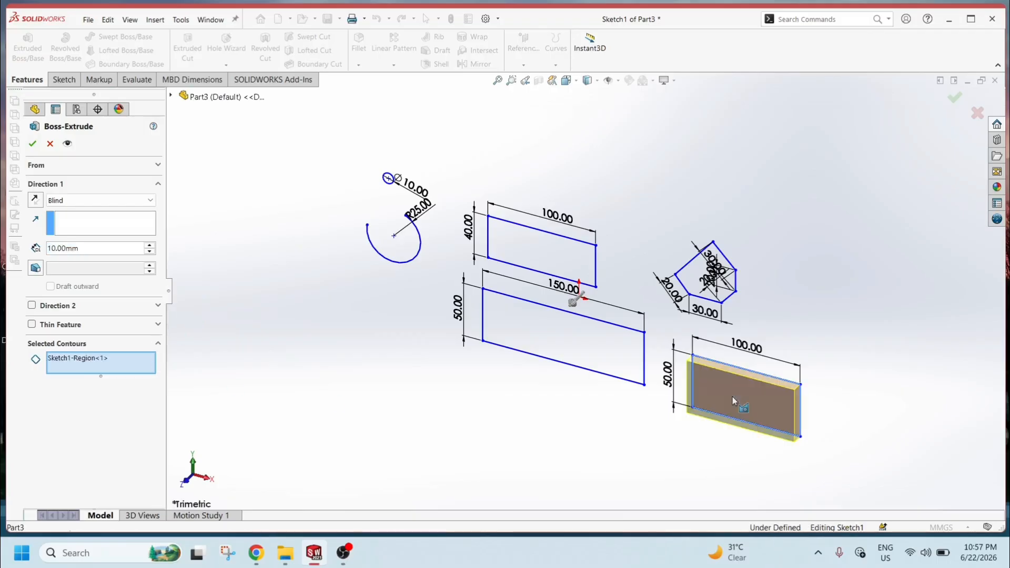
pyautogui.click(694, 278)
pyautogui.click(528, 240)
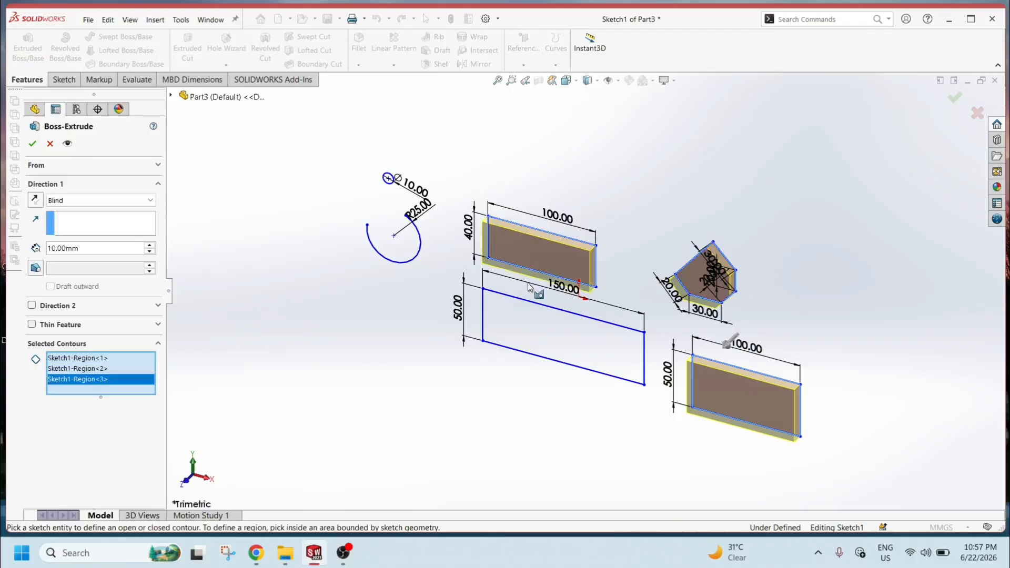
pyautogui.click(532, 339)
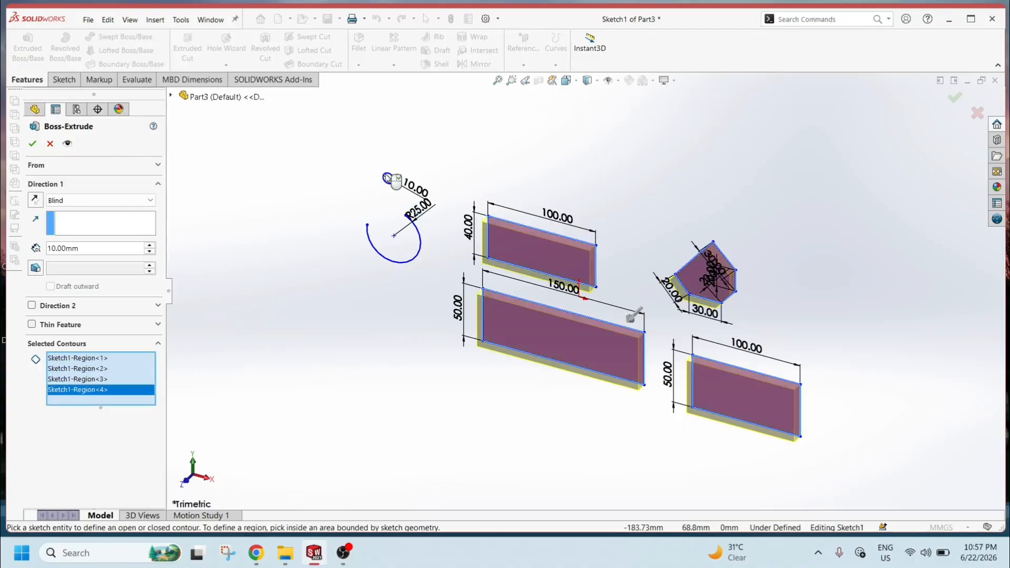
# Add the 10 mm circle region and the R25 arc contour to the extrusion's selected contours.
pyautogui.scroll(2, 389, 179)
pyautogui.scroll(-4, 390, 179)
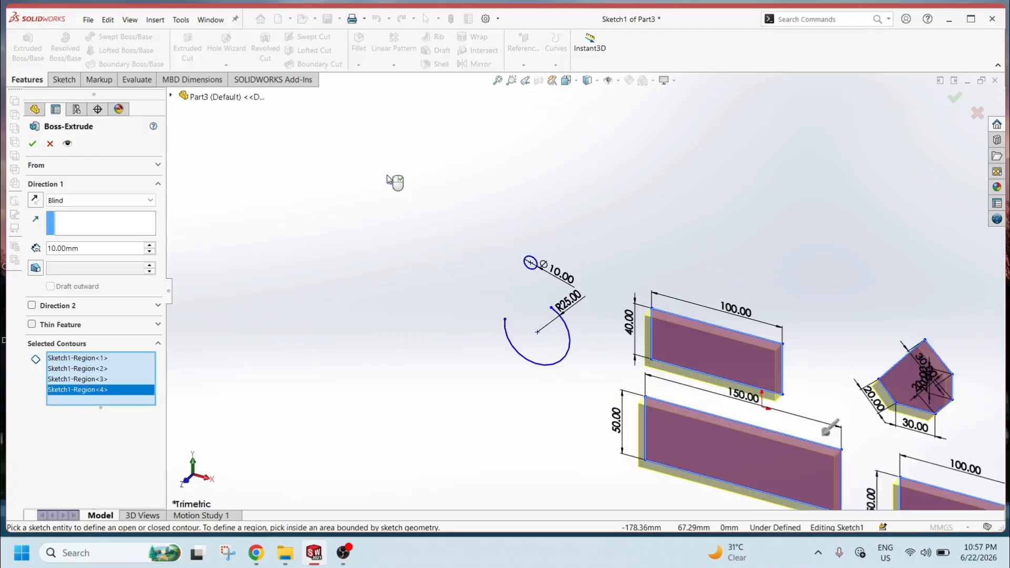
pyautogui.scroll(-2, 556, 299)
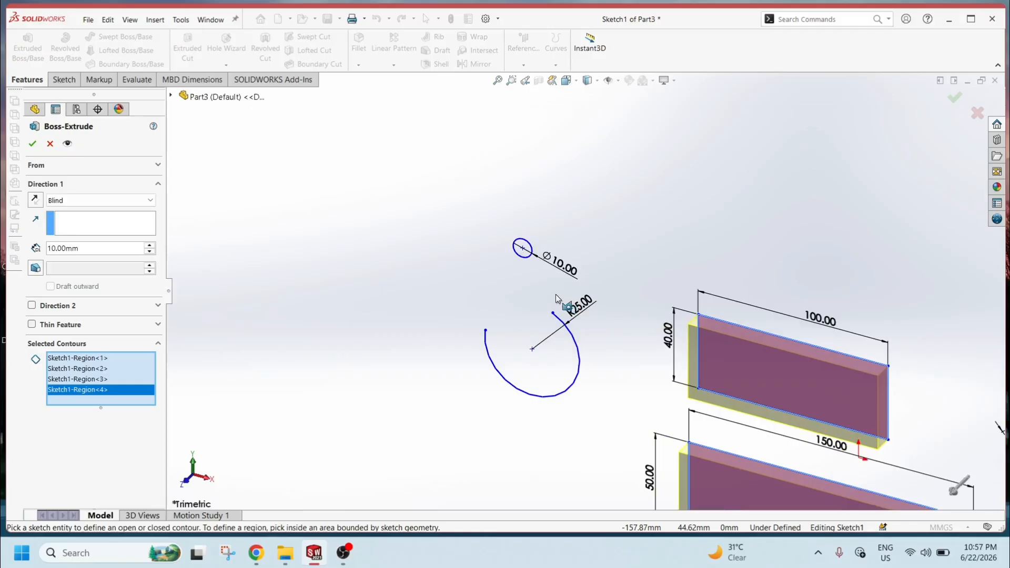
pyautogui.scroll(-2, 557, 299)
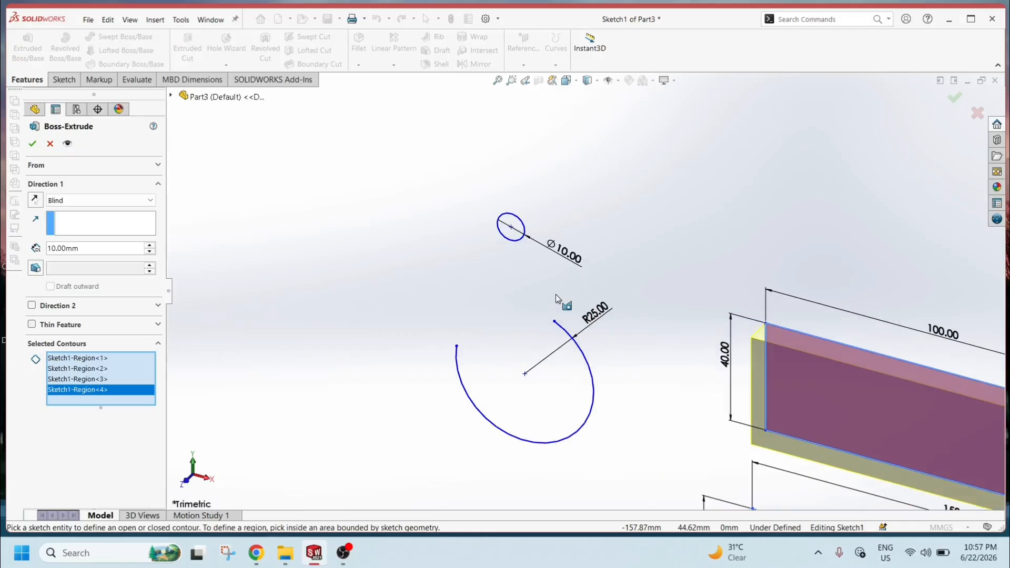
pyautogui.click(508, 223)
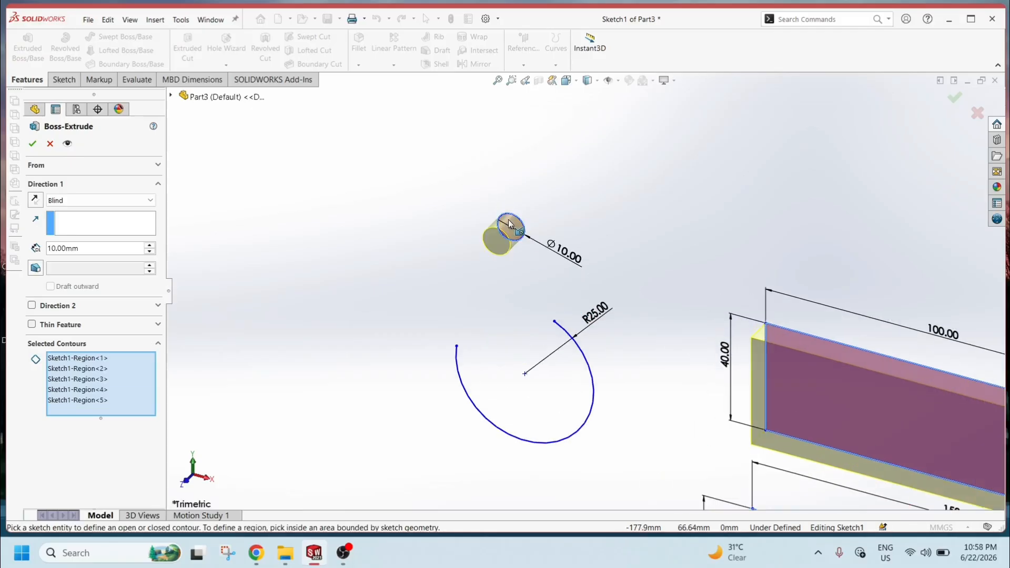
pyautogui.click(504, 437)
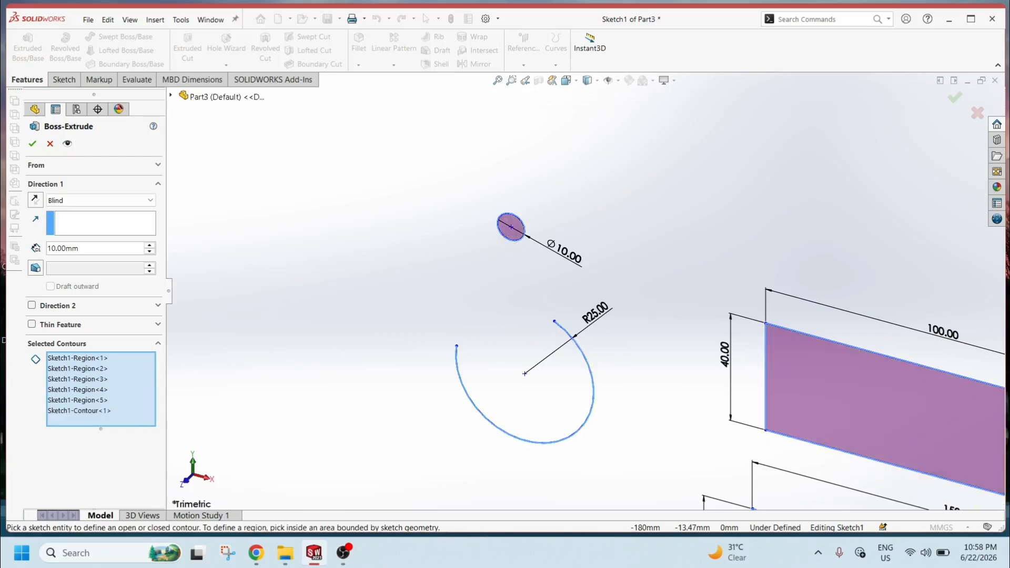
# Turn off Thin Feature and accept the 10 mm blind boss extrusion.
pyautogui.scroll(2, 500, 368)
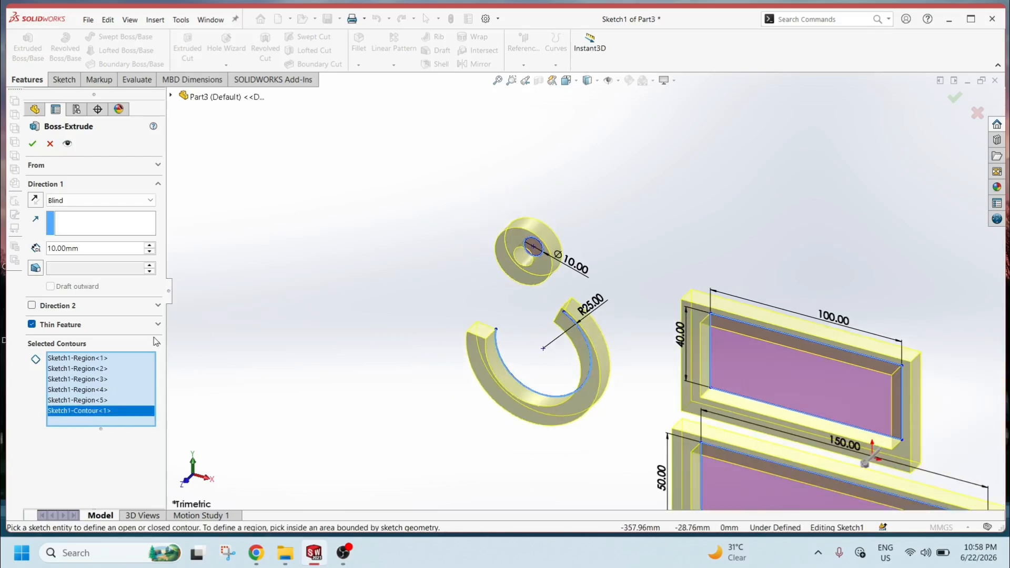
pyautogui.click(32, 324)
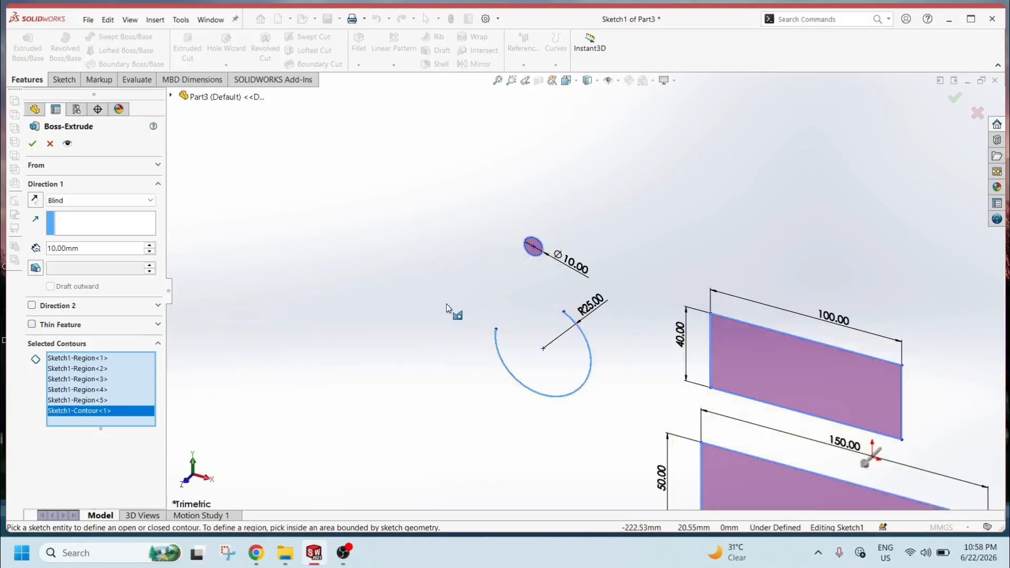
pyautogui.scroll(-2, 446, 305)
pyautogui.scroll(3, 446, 304)
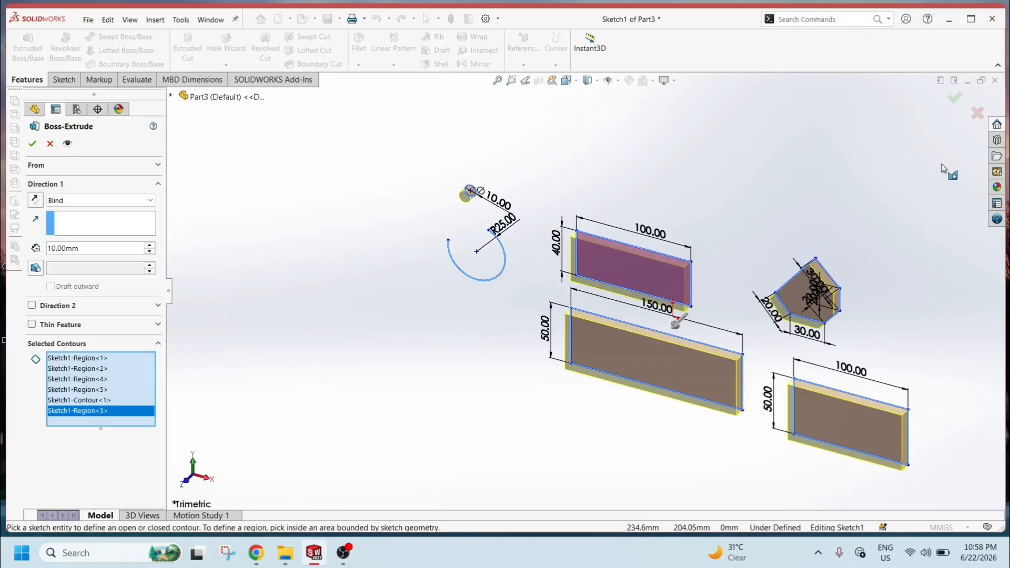
pyautogui.click(952, 103)
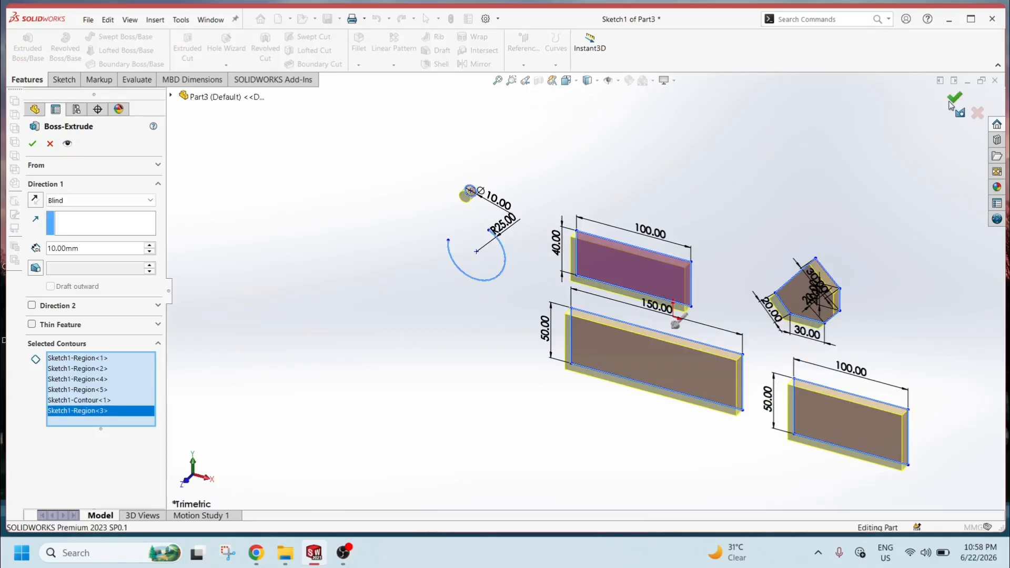